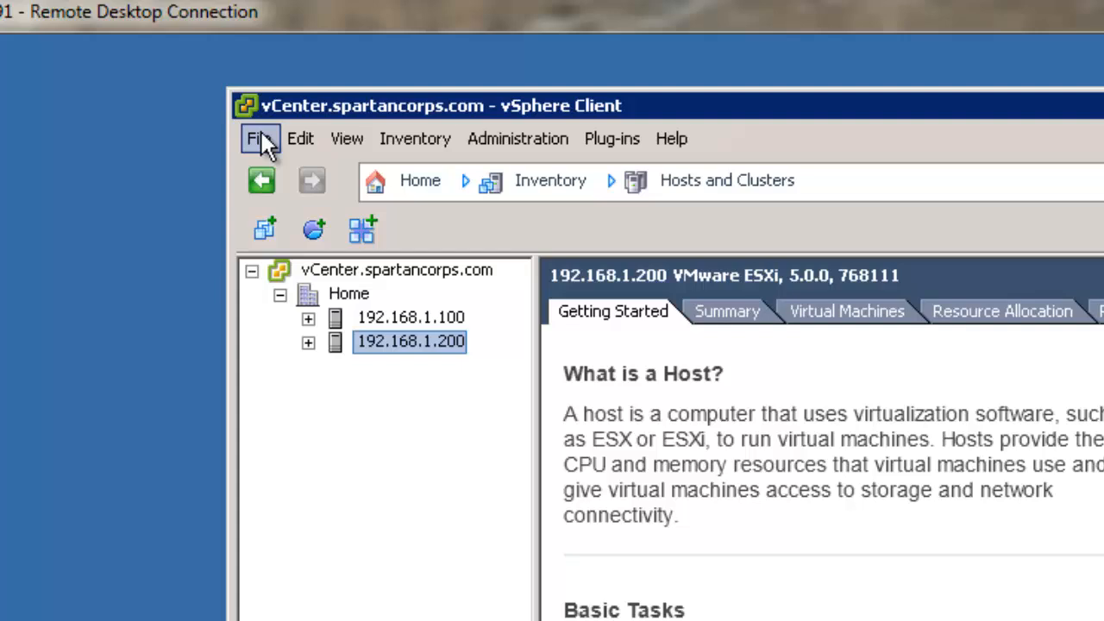
- Load the cisco-webex-meetings-server-1.0.0.1668 OVA in Deploy OVF Template and advance to the EULA
click(261, 136)
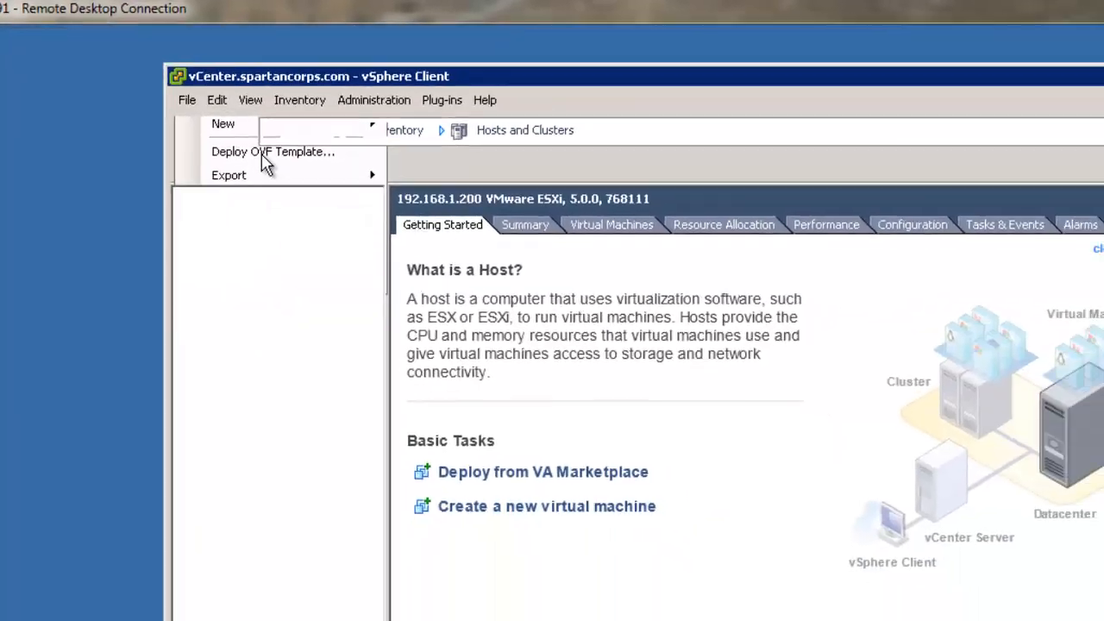
click(262, 154)
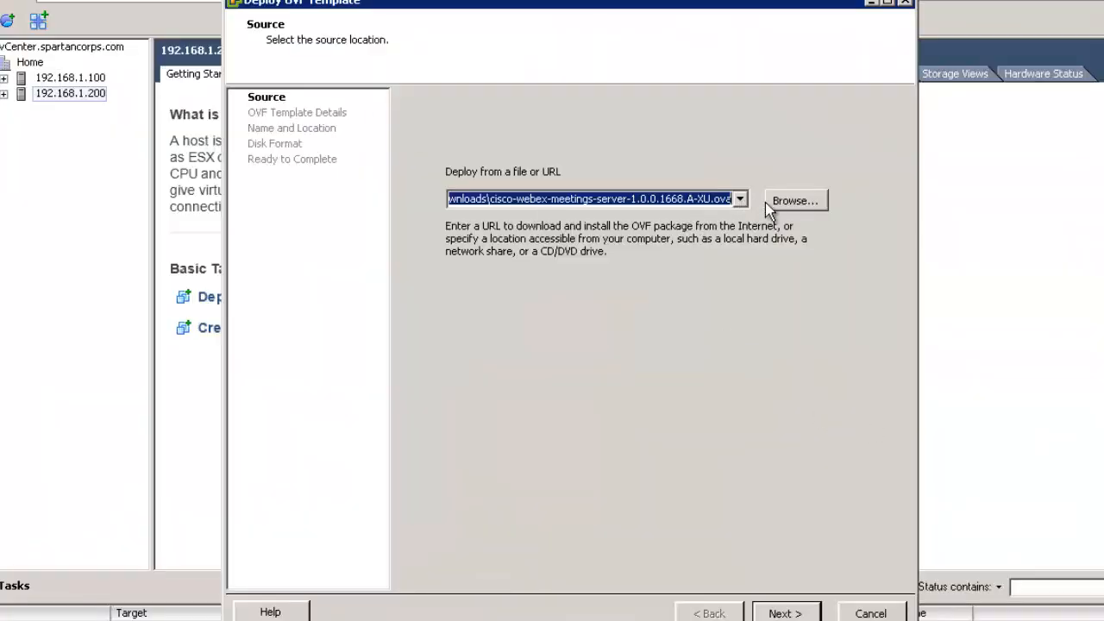
click(787, 613)
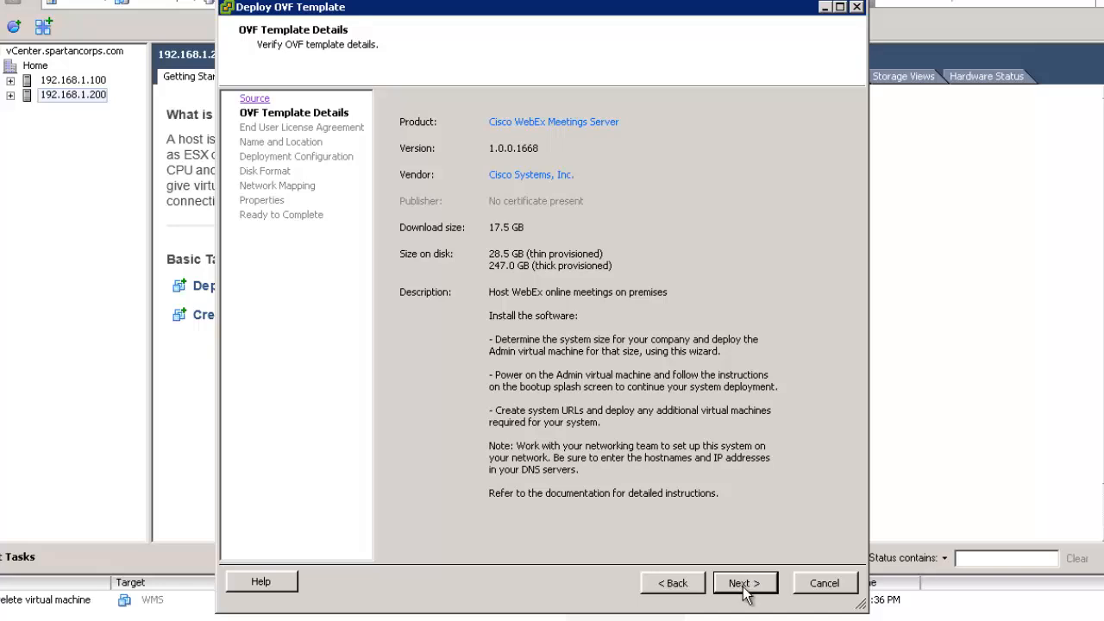
click(746, 587)
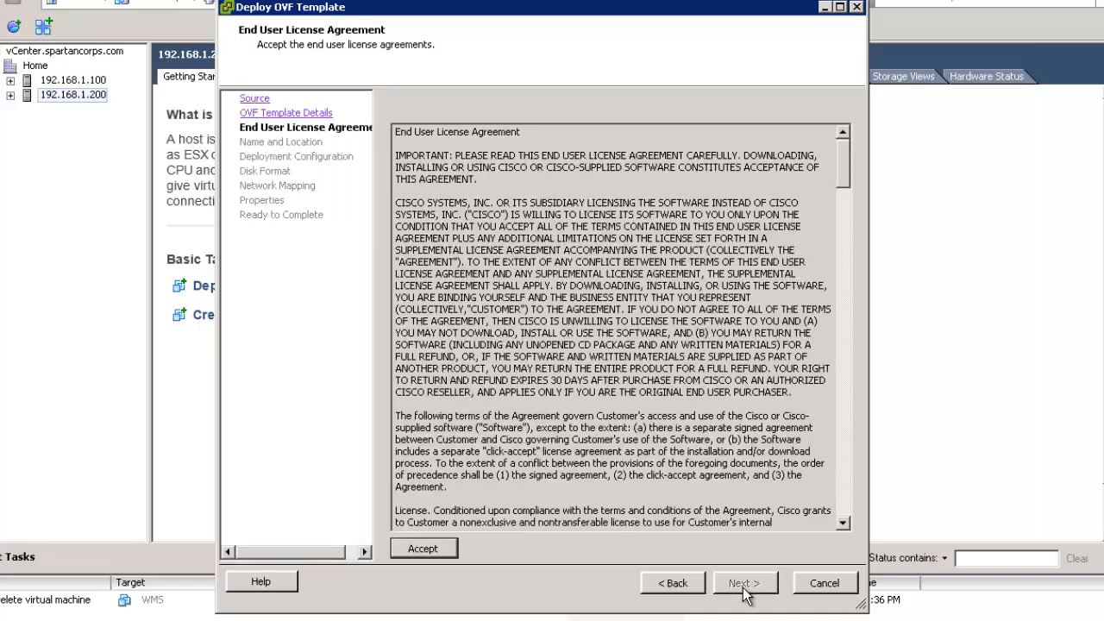
- Accept the end user license agreement and name the virtual machine 'WMS'
click(439, 549)
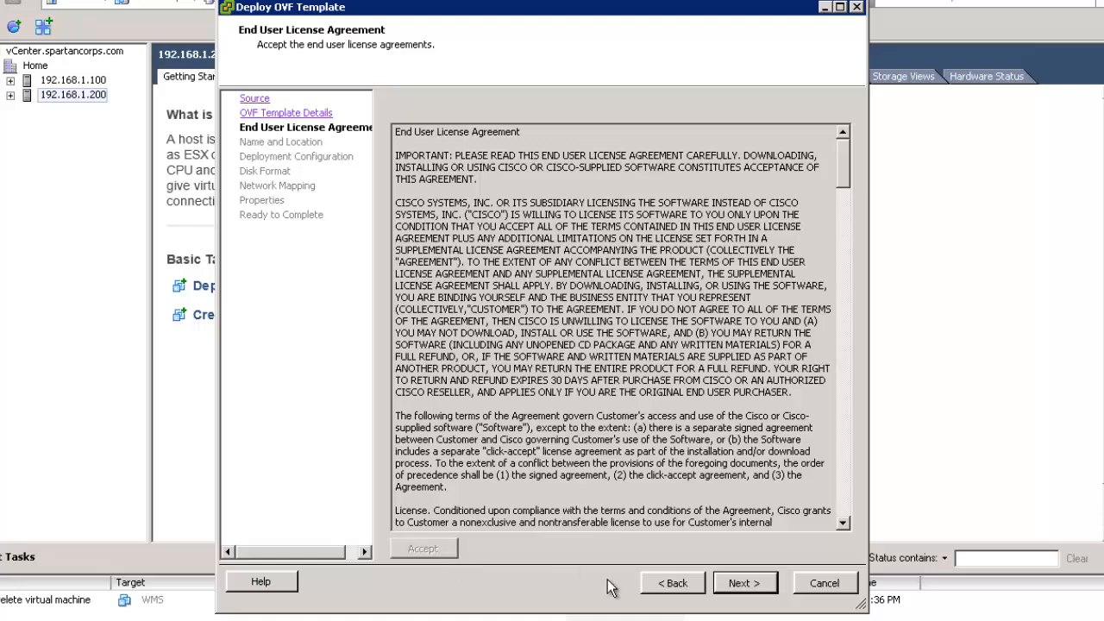
click(743, 583)
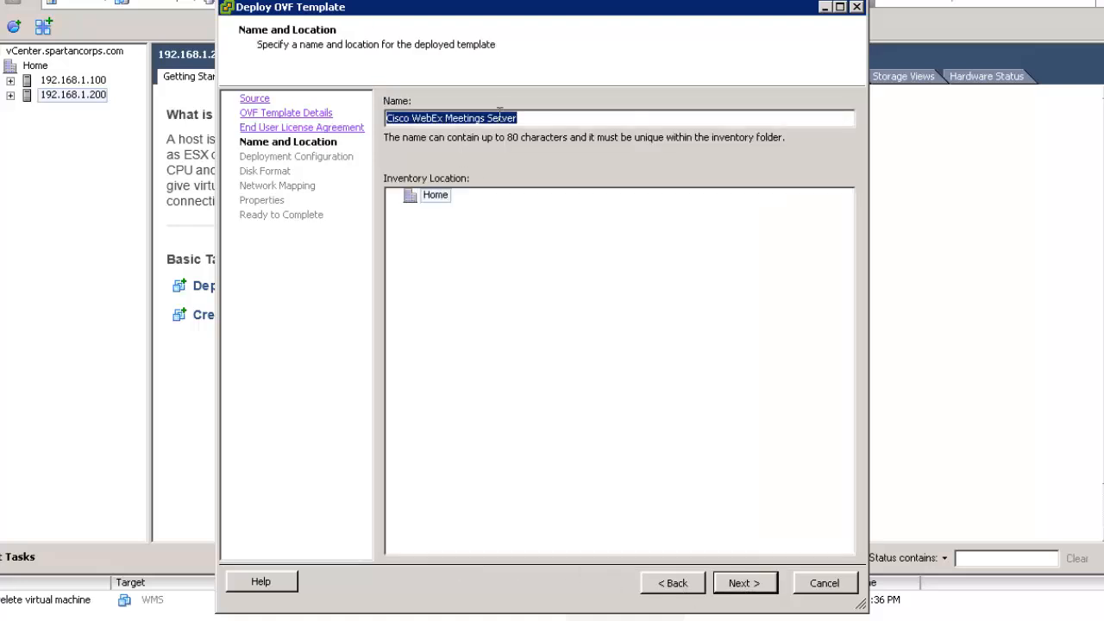
text(WMS)
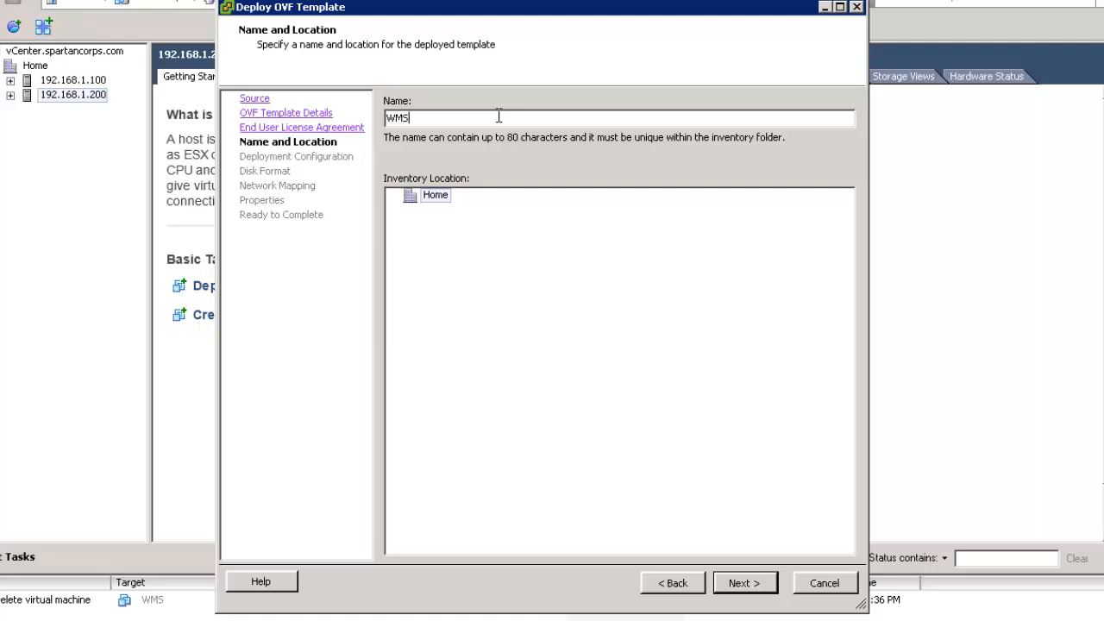
click(766, 586)
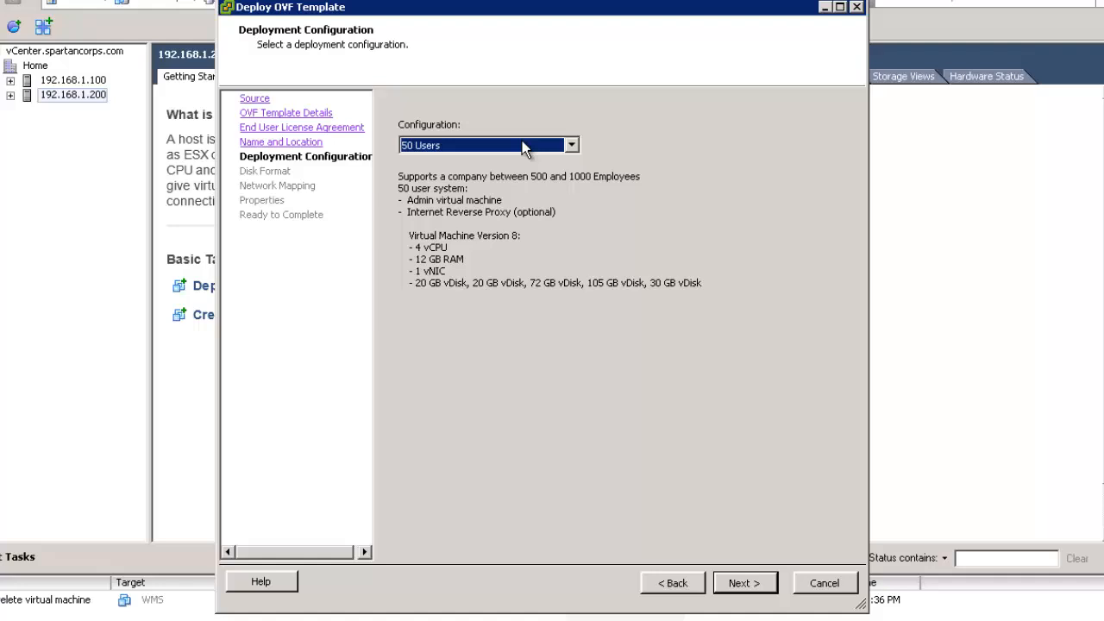
- Compare the deployment sizes, then choose the 50 Users configuration and continue
click(525, 148)
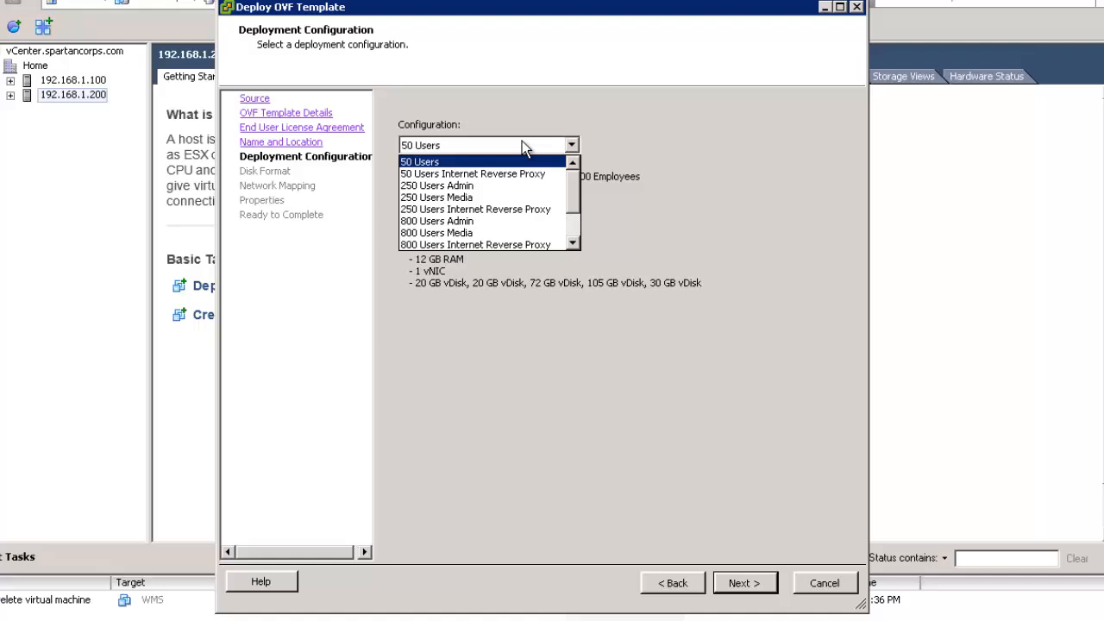
click(480, 173)
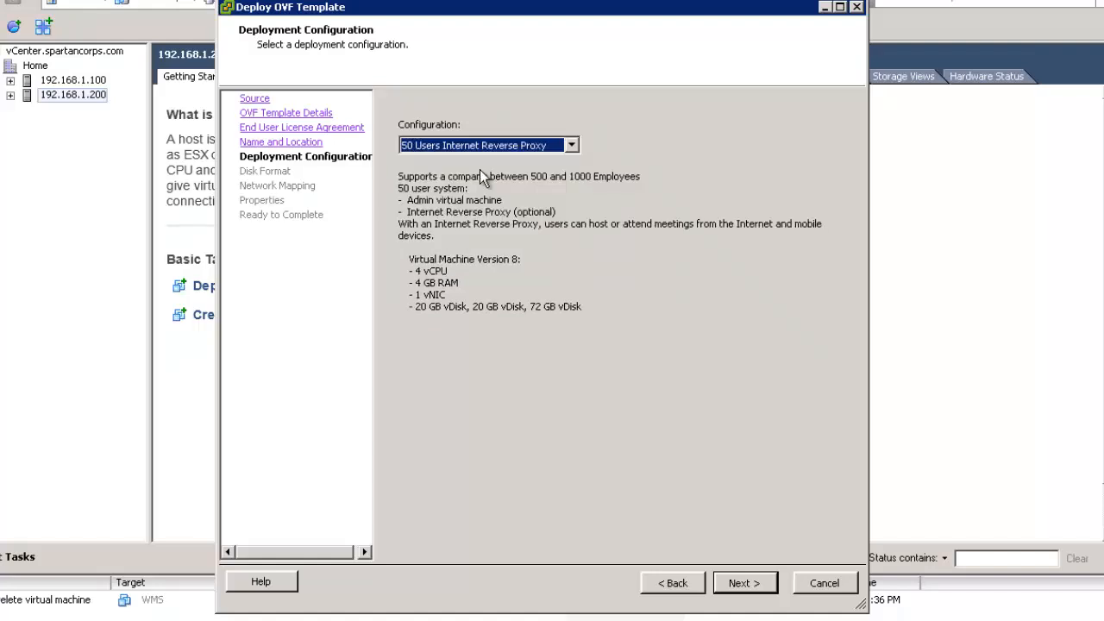
click(536, 149)
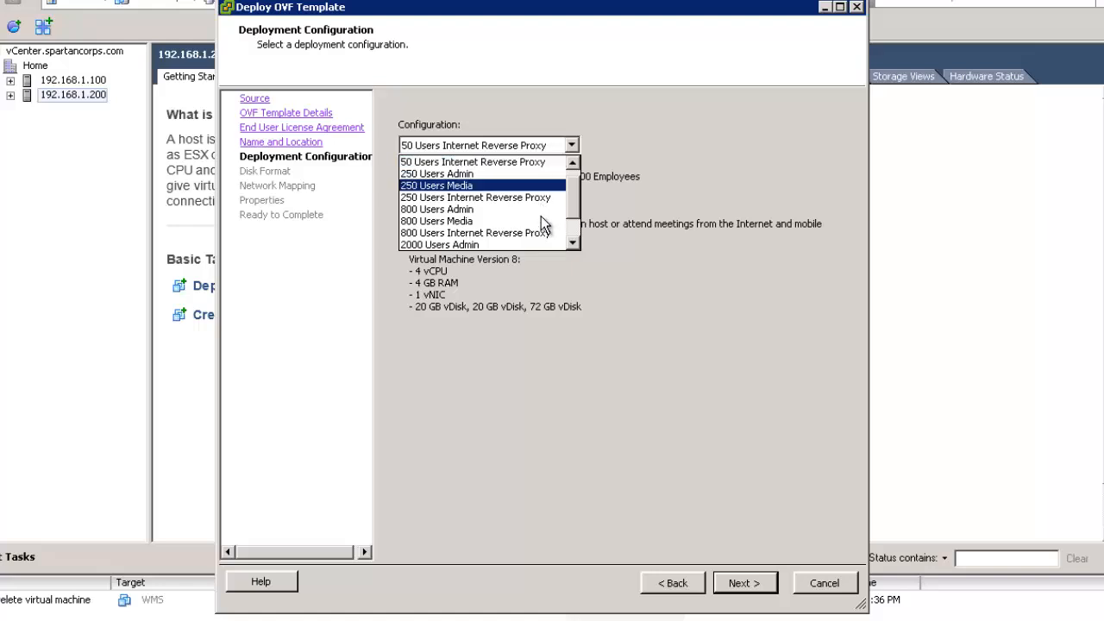
click(521, 244)
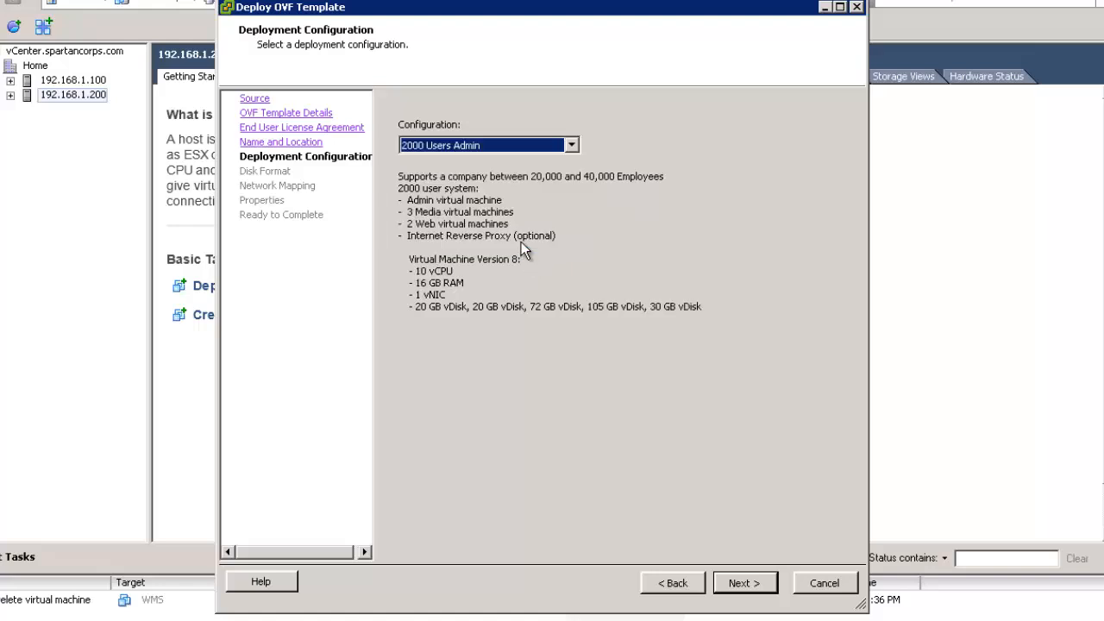
click(549, 146)
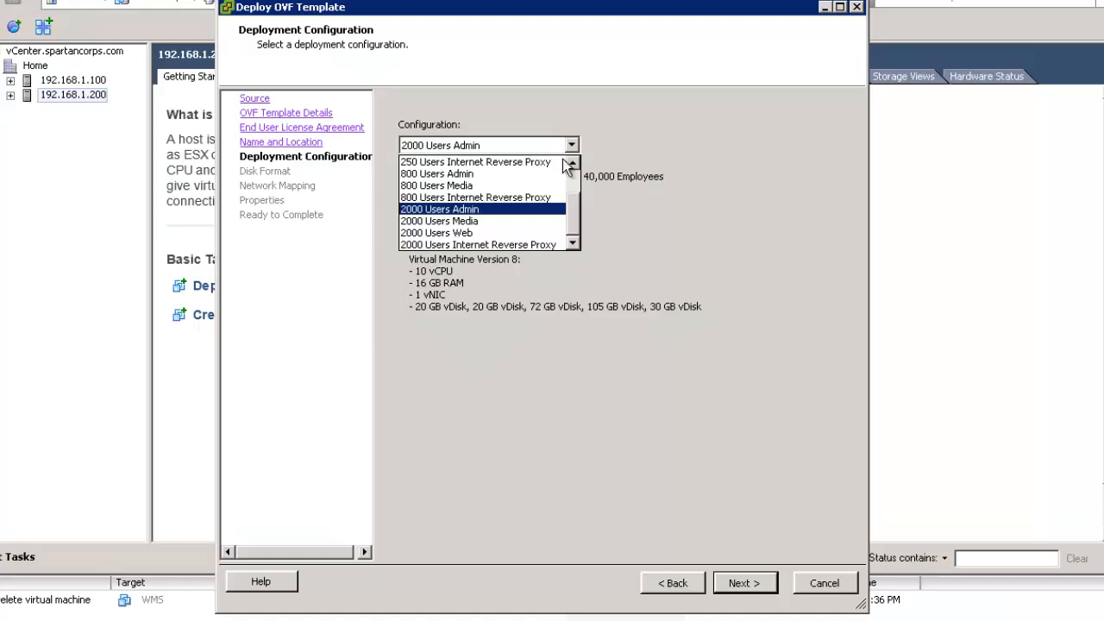
scroll(574, 174, up, 2)
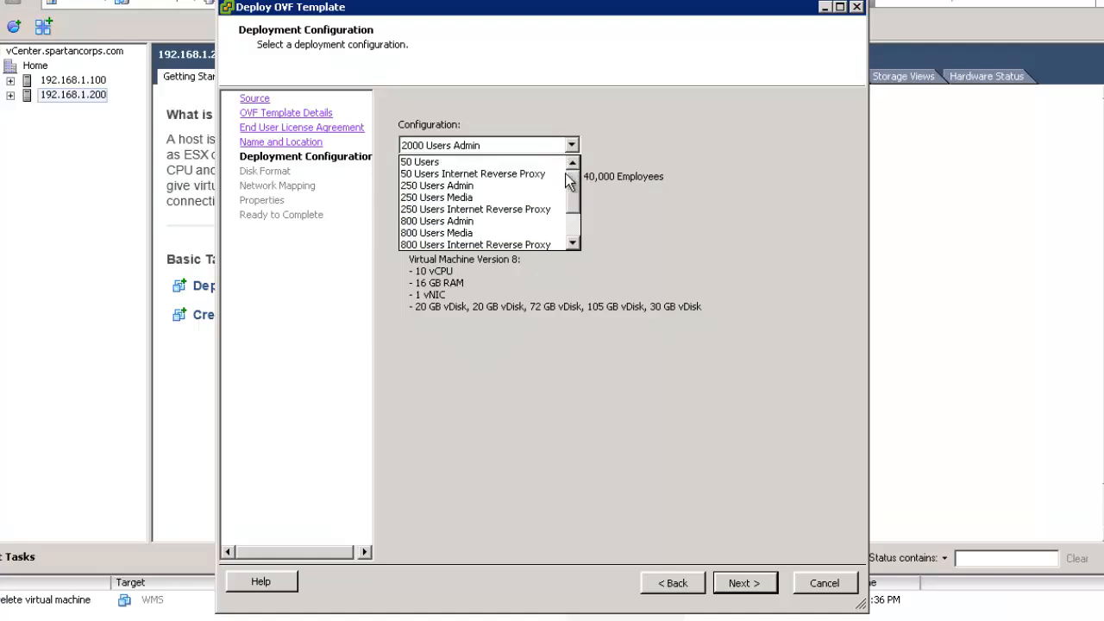
click(462, 163)
click(763, 587)
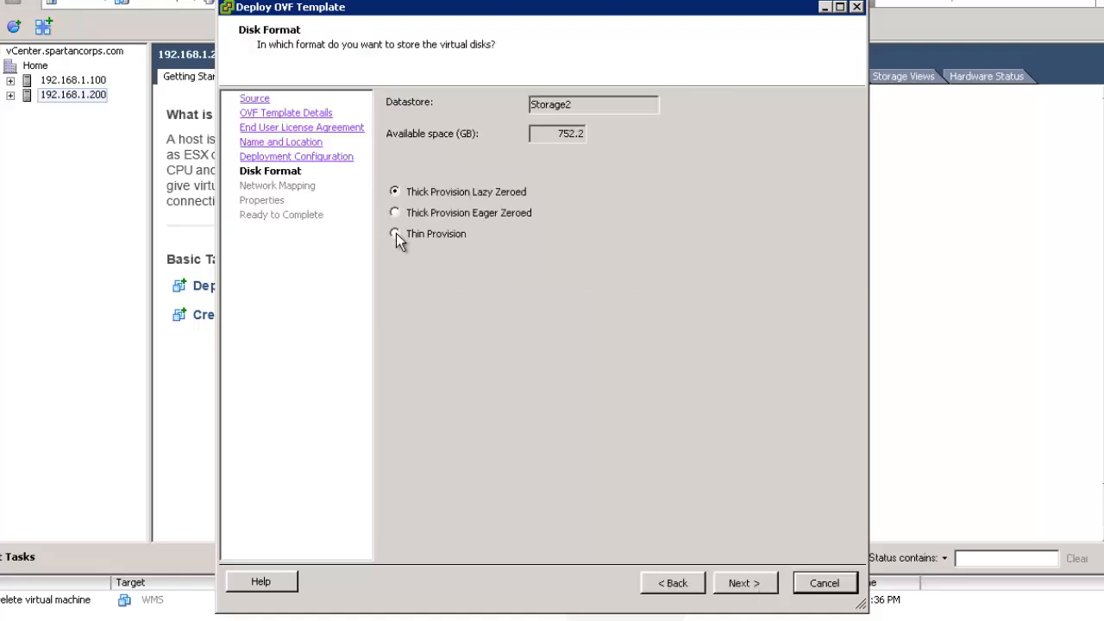
- Choose Thin Provision for the virtual disks on Storage2 and continue
click(395, 234)
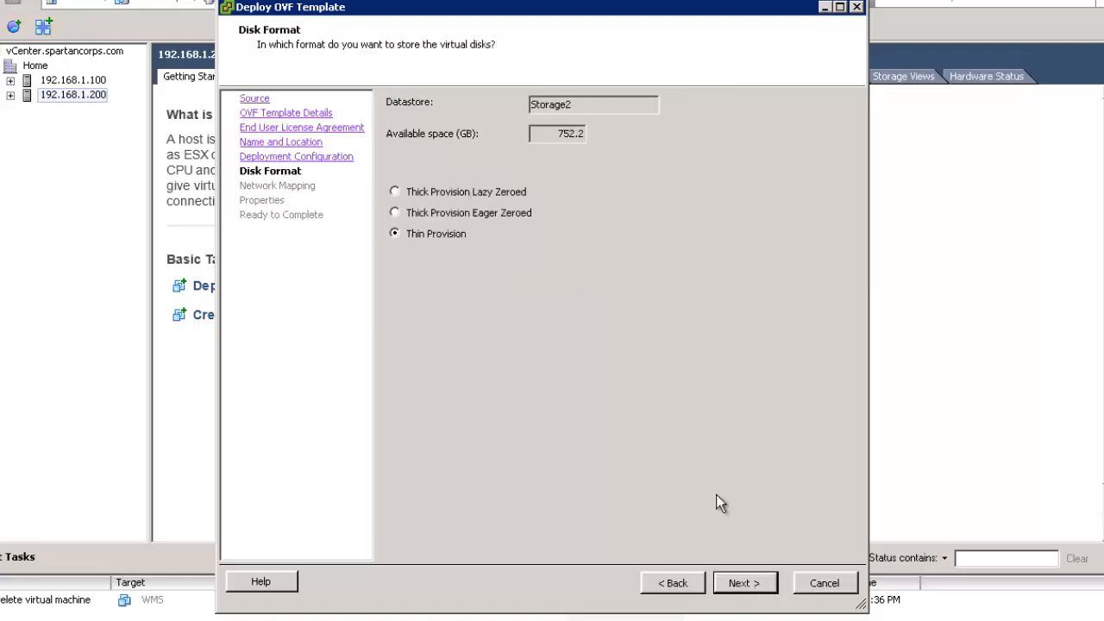
click(760, 584)
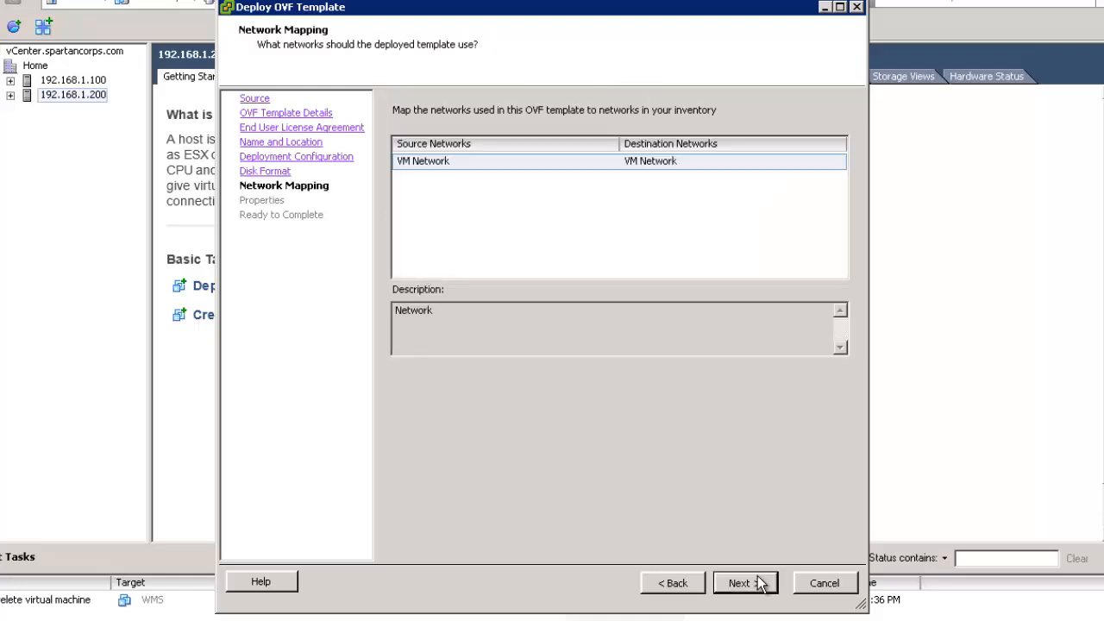
- Keep VM Network mapping and enter hostname wms, domain spartancorps.com, IP 192.168.1.210
click(760, 585)
text(wms)
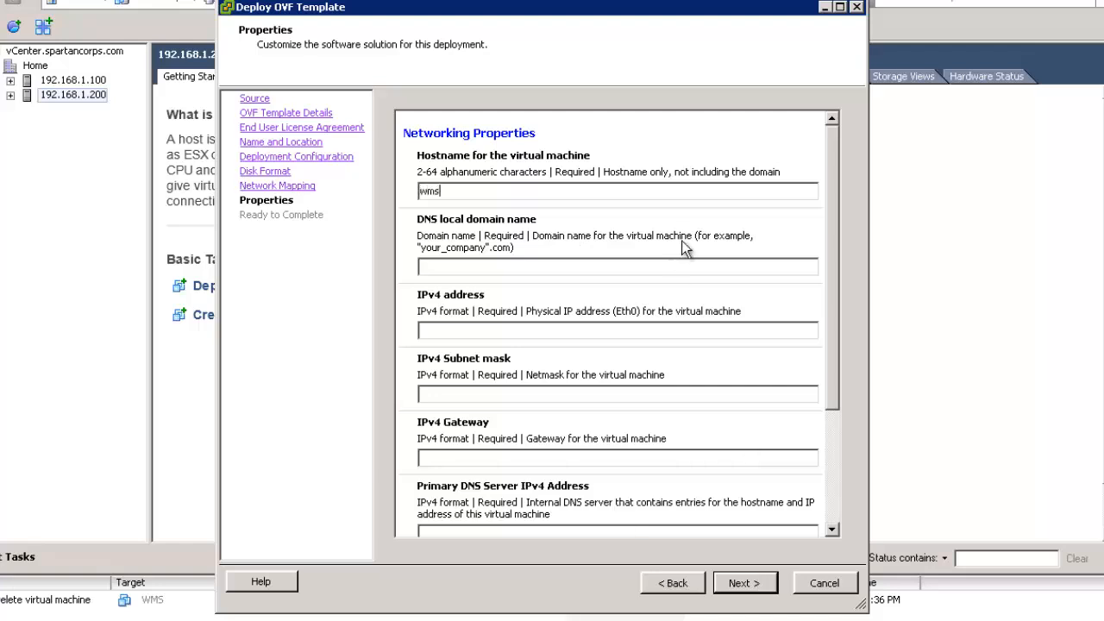
key(Tab)
text(spartancorps.com)
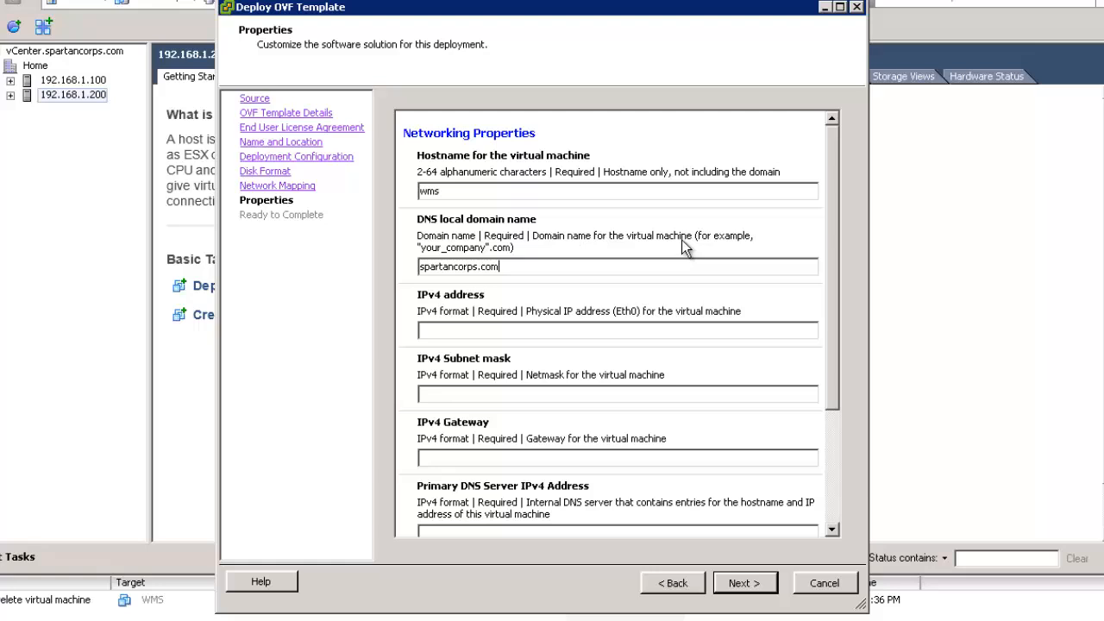
click(569, 328)
text(192.168.1.210)
- Enter subnet 255.255.255.0, gateway 192.168.1.1, DNS 192.168.1.2 and 192.168.1.1, keeping English
click(646, 396)
text(255)
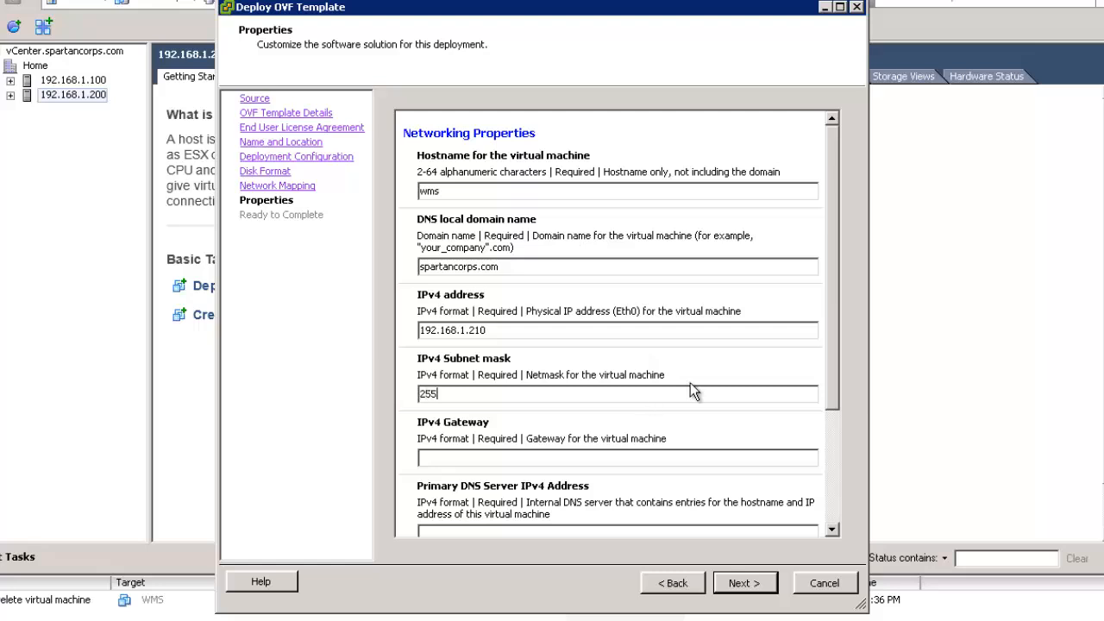
text(.255.255.0)
key(Tab)
text(192.168.1)
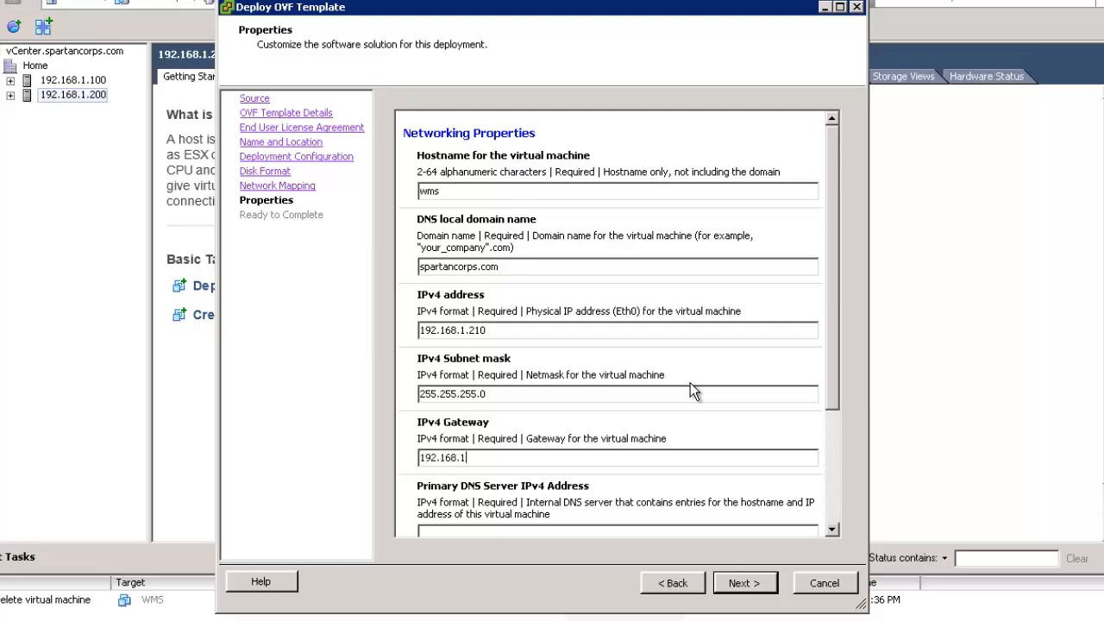
text(.1)
key(Tab)
text(192.)
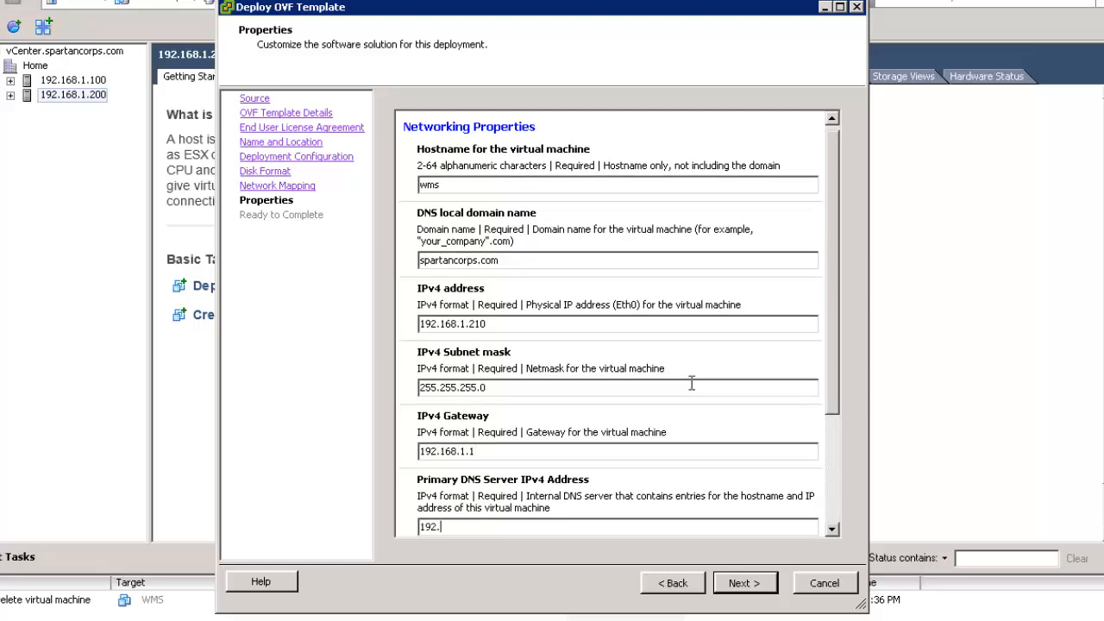
text(168.1.2)
key(Tab)
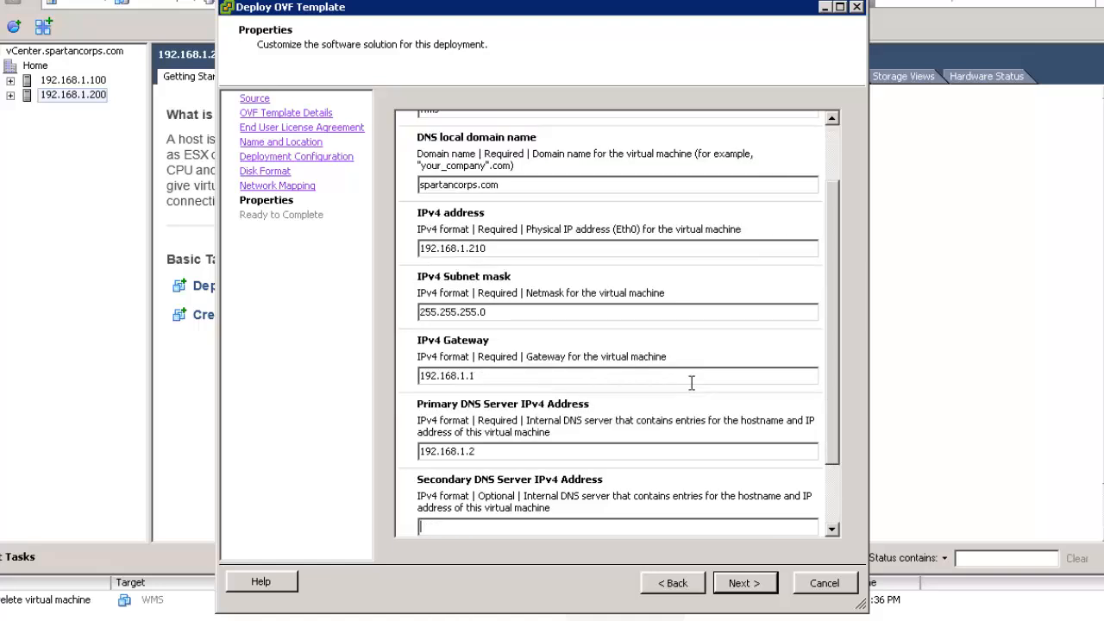
text(192.168.1.1)
key(Tab)
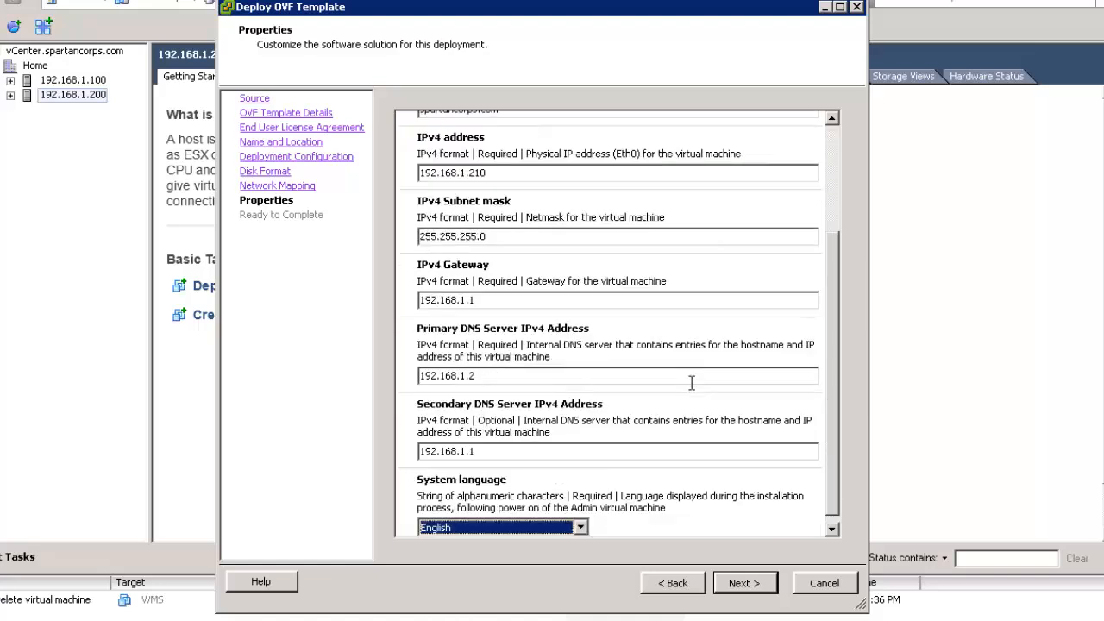
key(Tab)
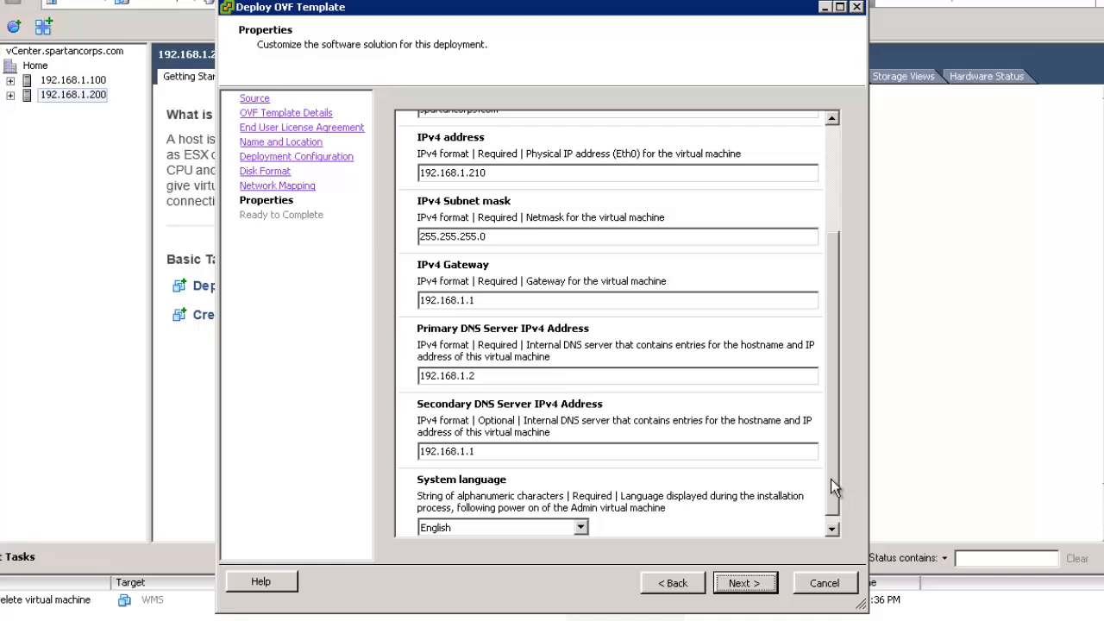
scroll(833, 501, down, 1)
click(759, 587)
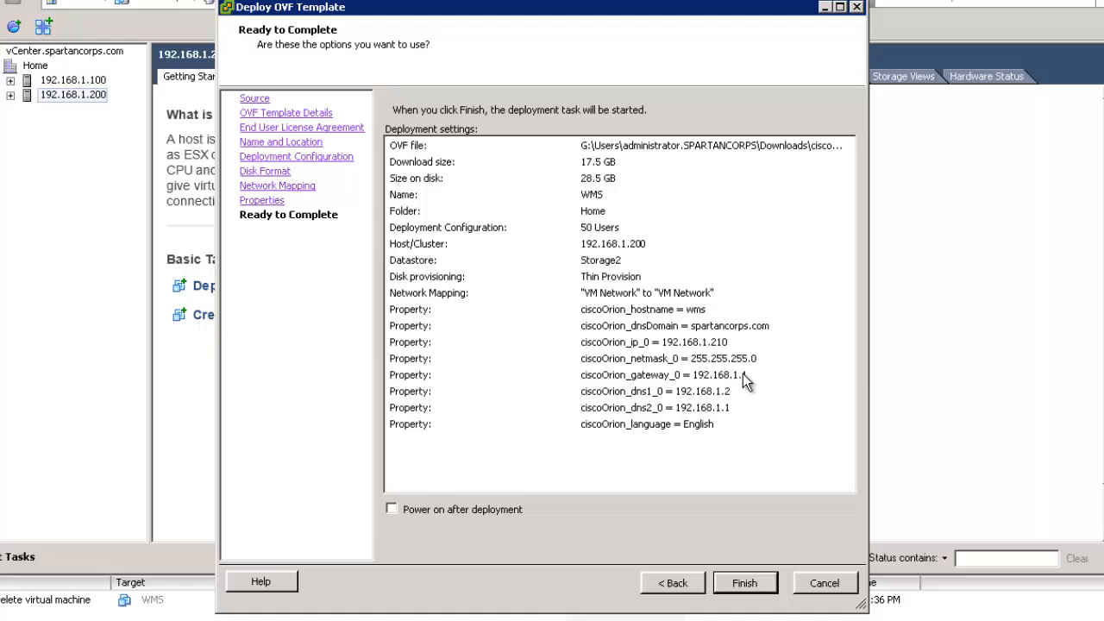
- Finish the wizard to deploy the WMS virtual machine and wait for Deployment Complete
click(748, 586)
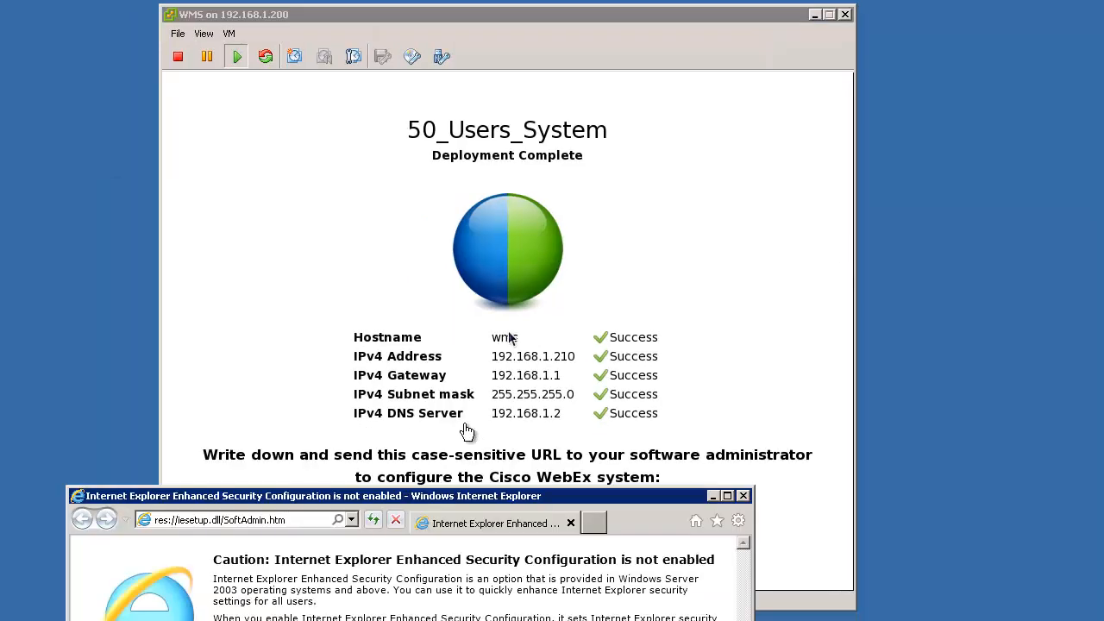
mouse_move(574, 12)
mouse_down()
mouse_move(621, 129)
mouse_move(756, 6)
mouse_move(579, 9)
mouse_up()
click(339, 33)
text(http://)
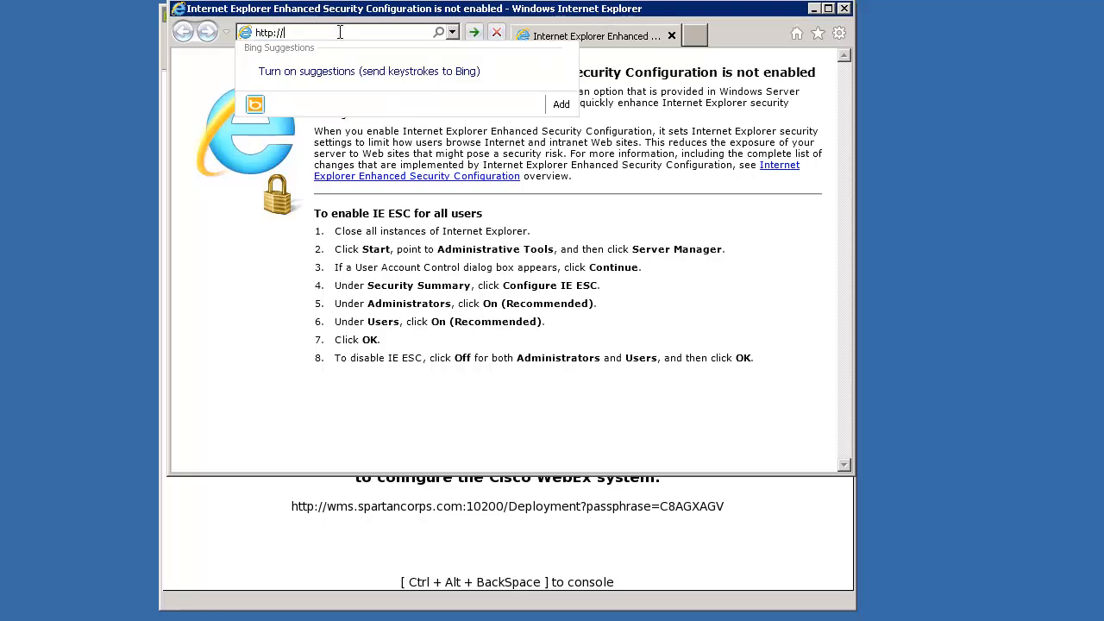
text(wms.spartancorps.com:10200/Deployment)
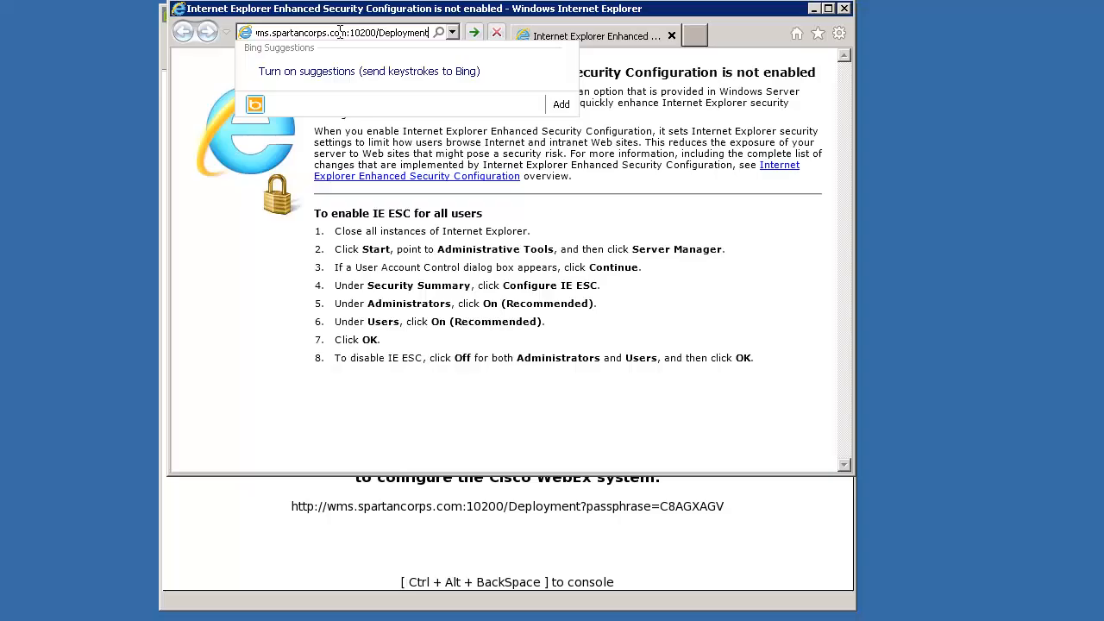
text(?passphrase=C8AGXAGV)
key(Return)
drag(456, 14, 456, 24)
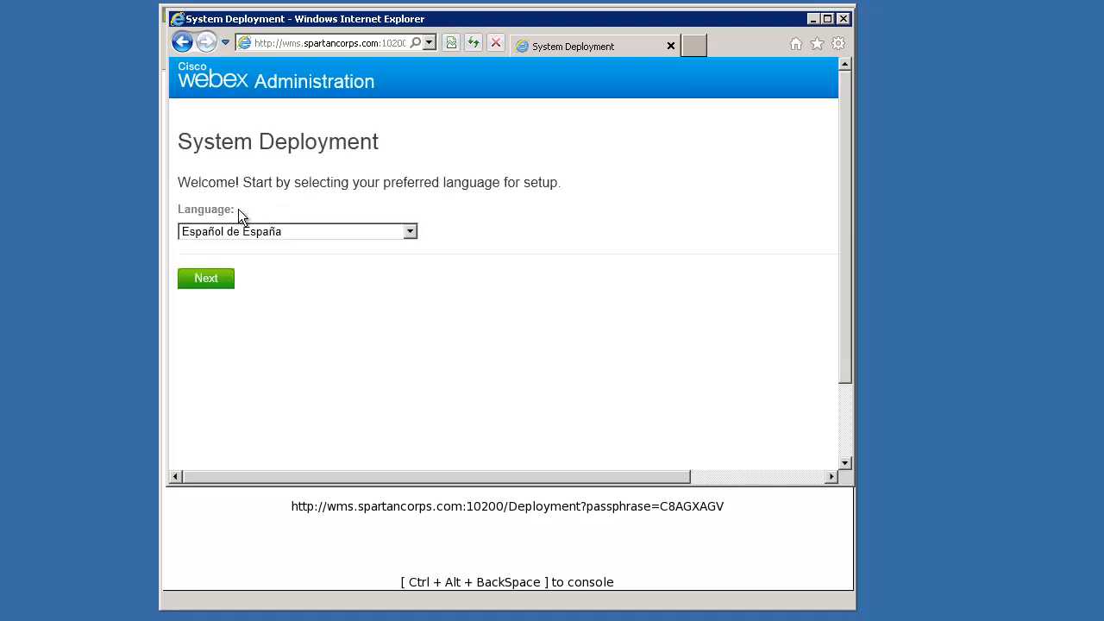
- Choose English, accept the 50 Users size, and select a primary system with automatic deployment
click(281, 232)
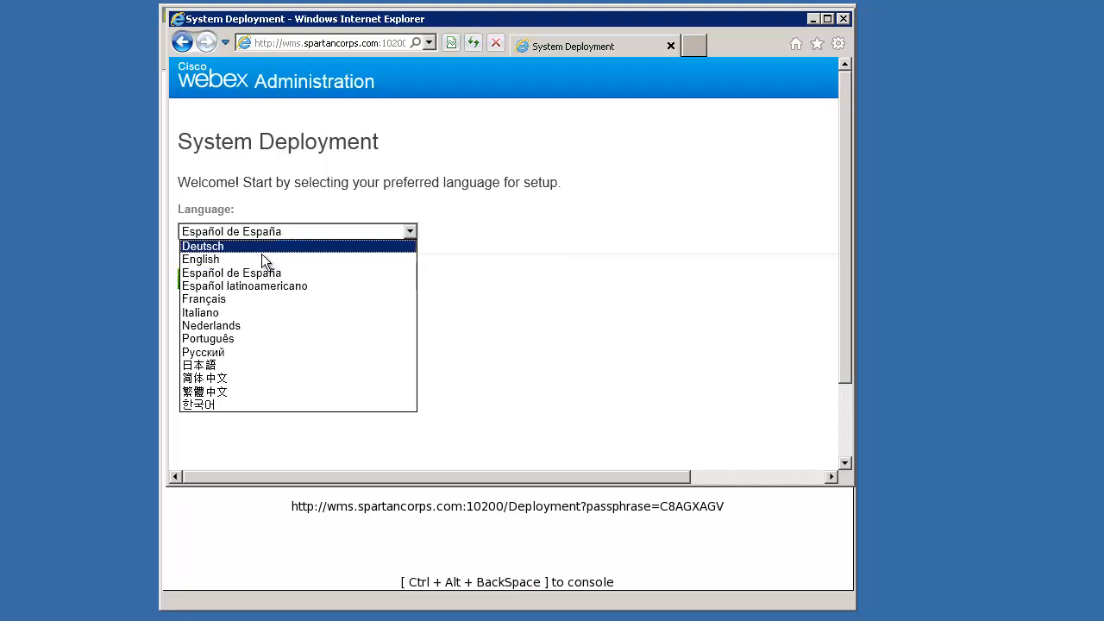
click(203, 259)
click(209, 278)
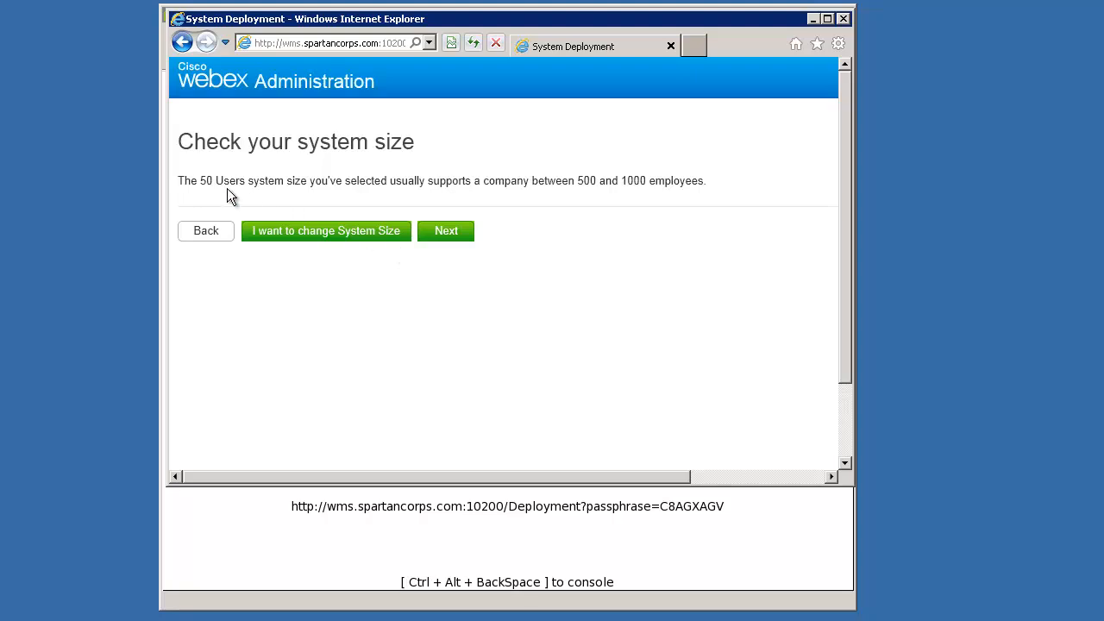
click(445, 231)
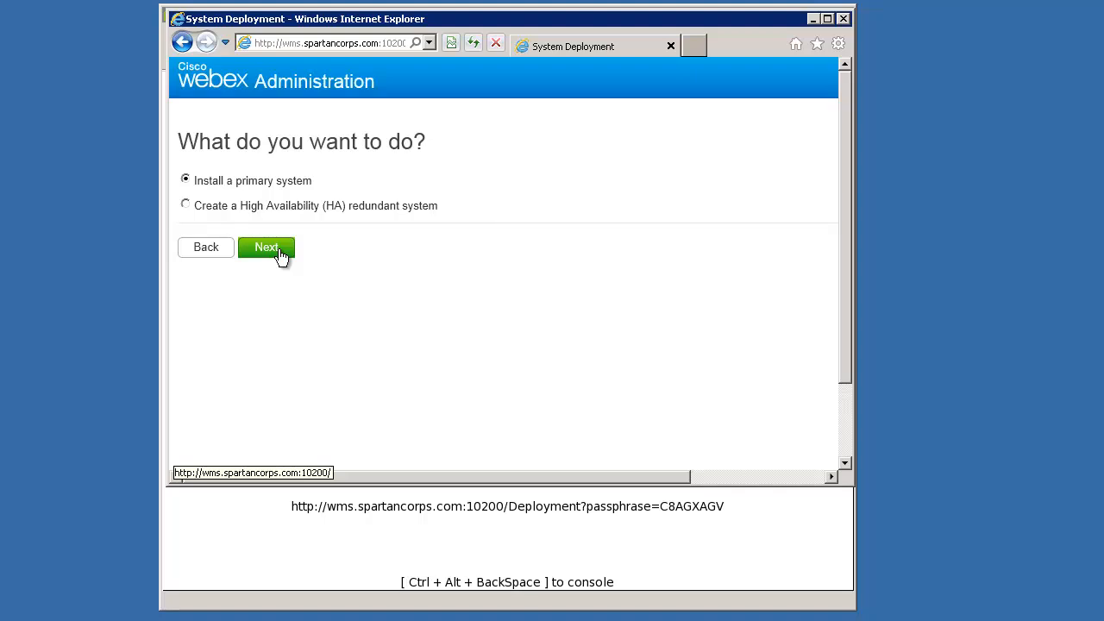
click(280, 256)
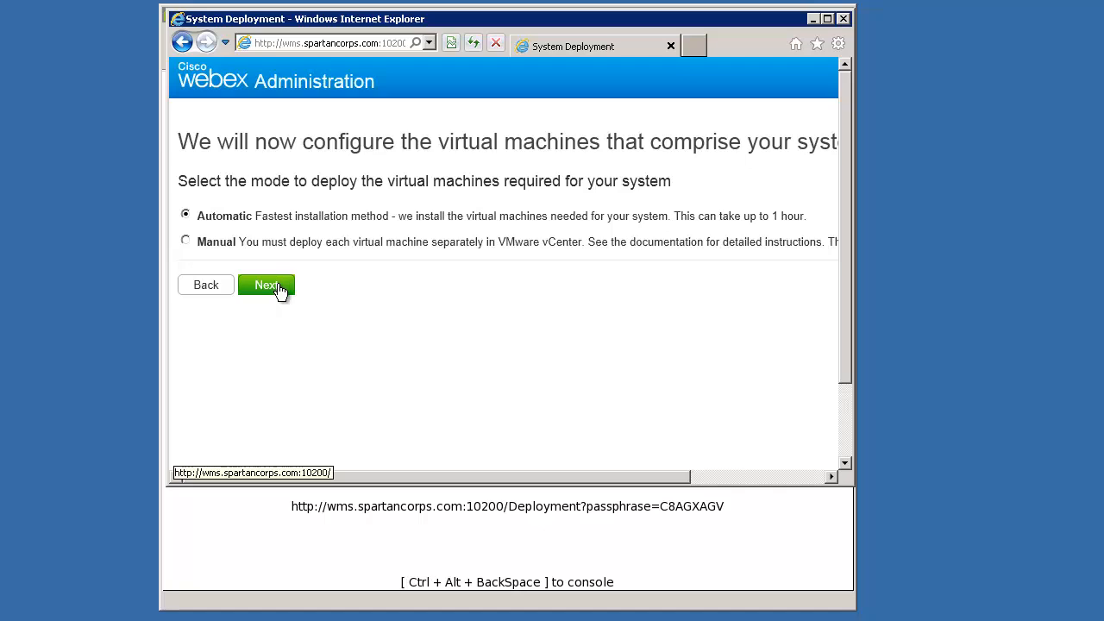
click(279, 290)
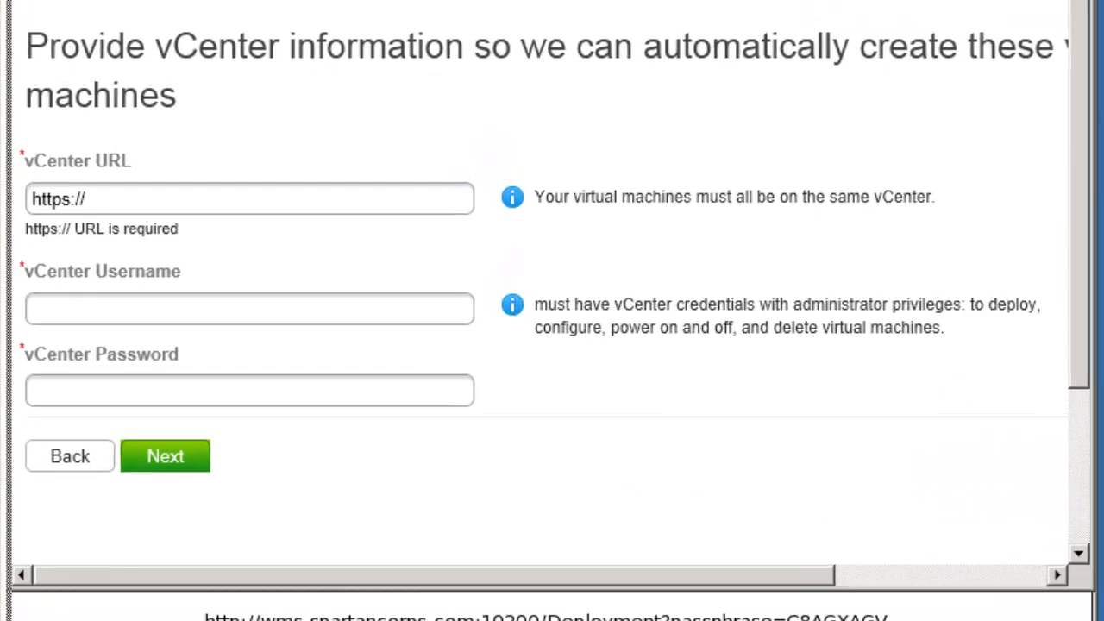
- Connect to vCenter at 192.168.1.95 using the administrator username and password
drag(1094, 619, 1103, 620)
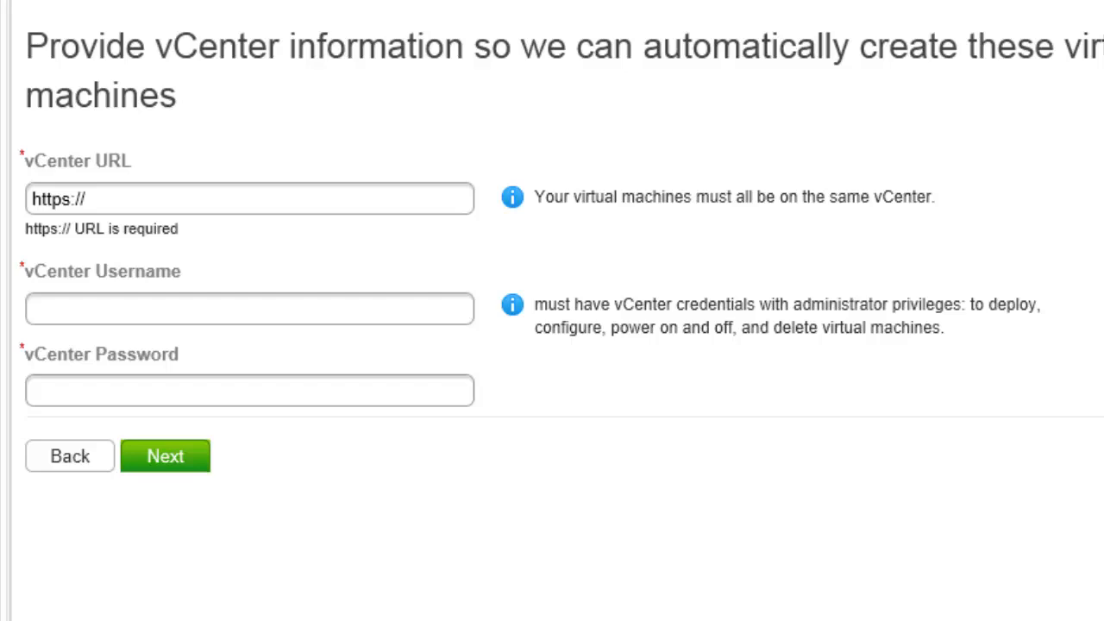
click(318, 204)
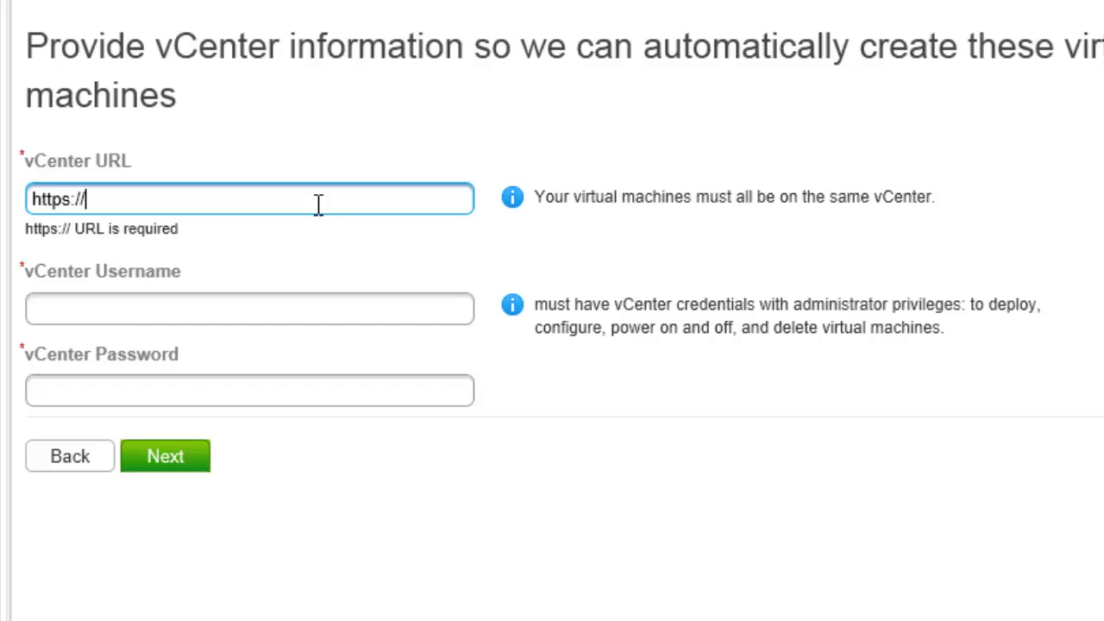
text(192.168.1.)
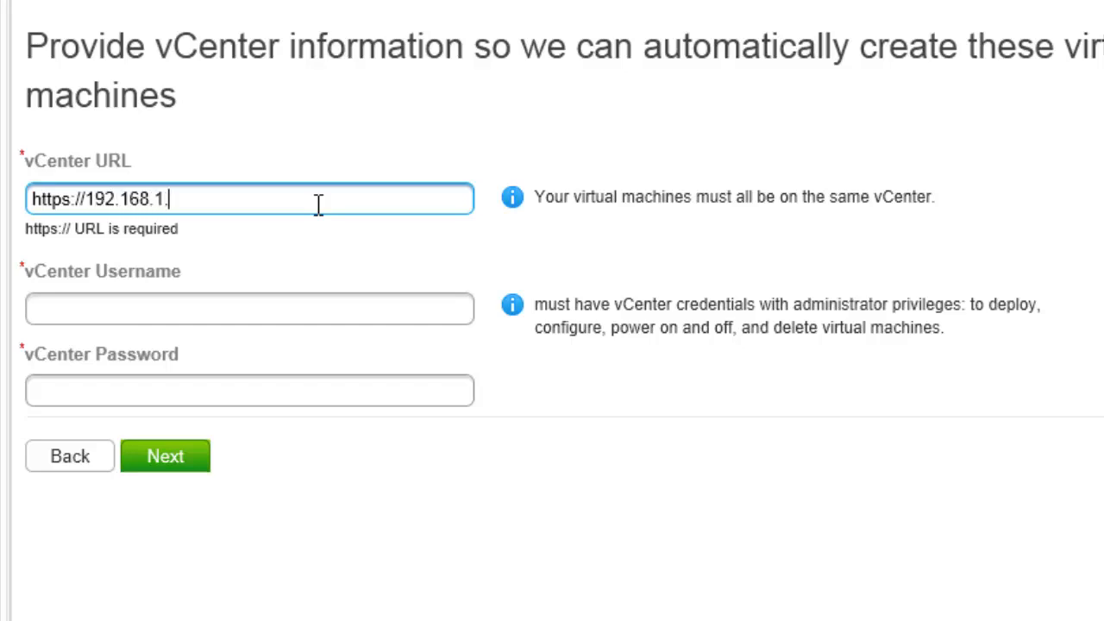
text(95)
key(Tab)
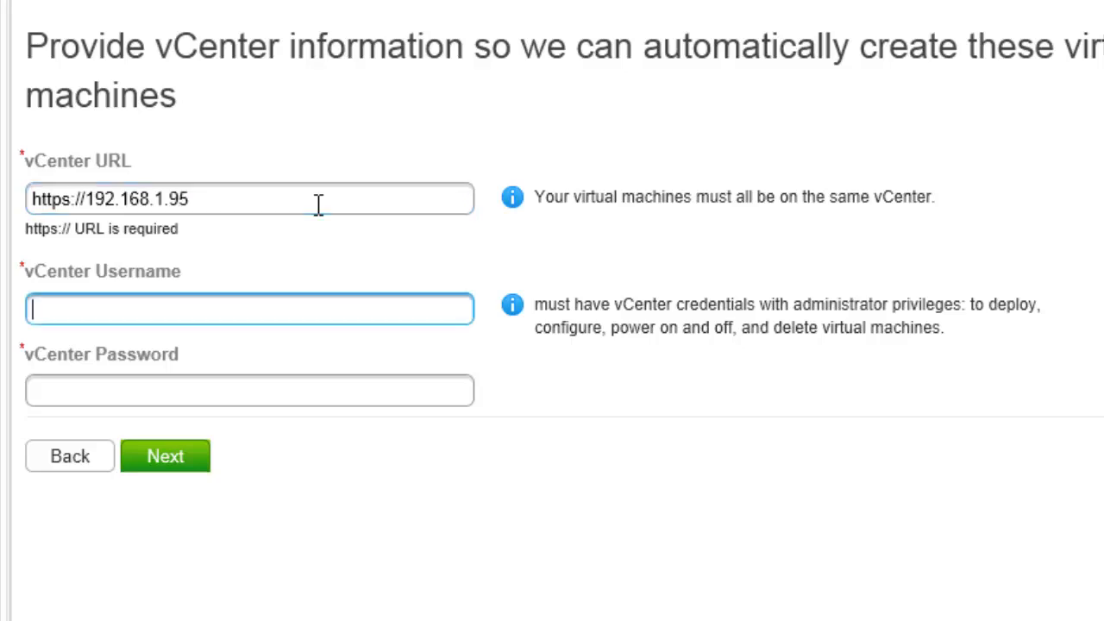
text(administrator)
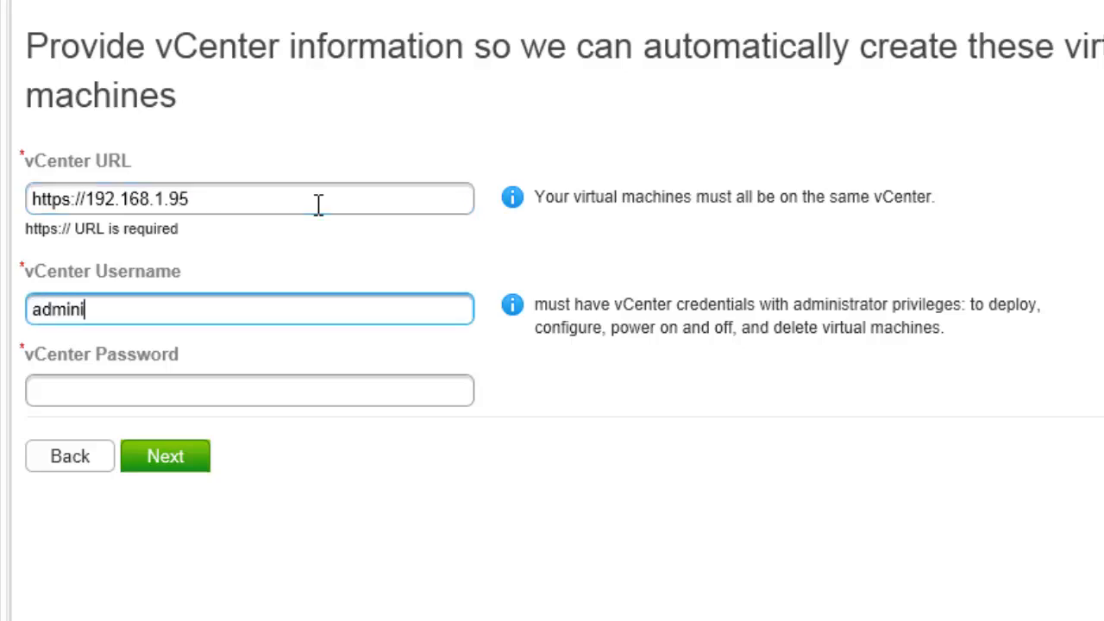
key(Tab)
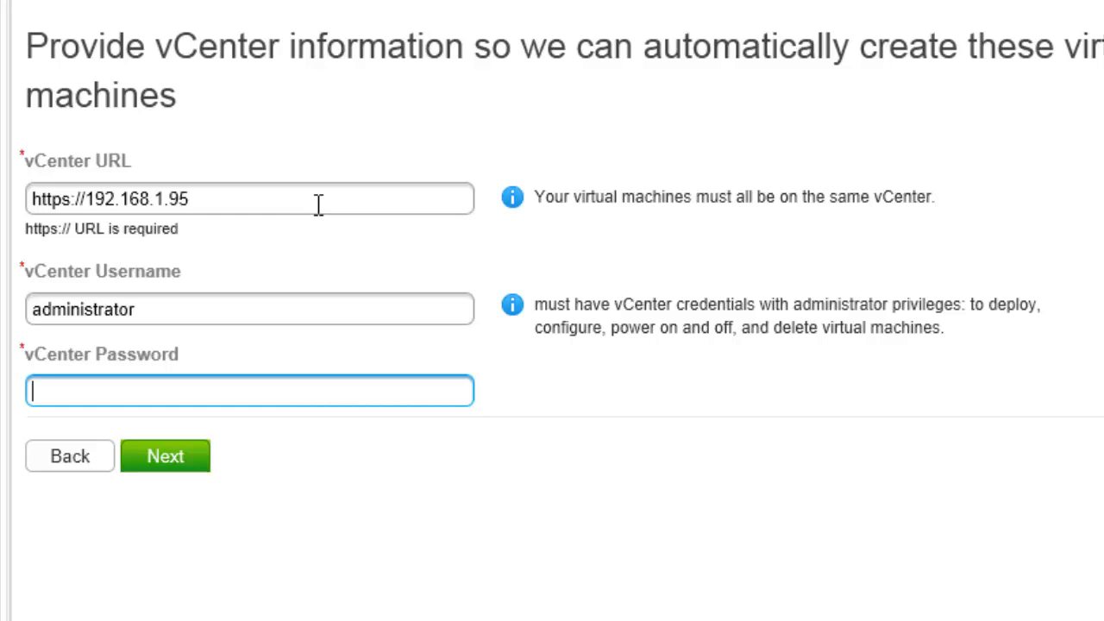
text(vmware1234)
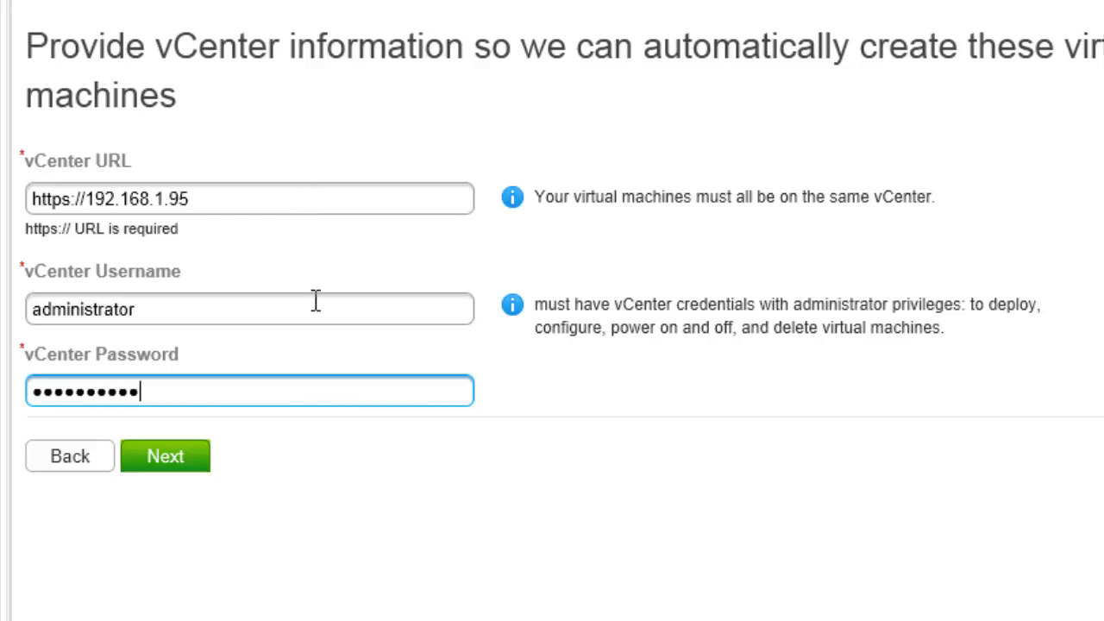
click(177, 473)
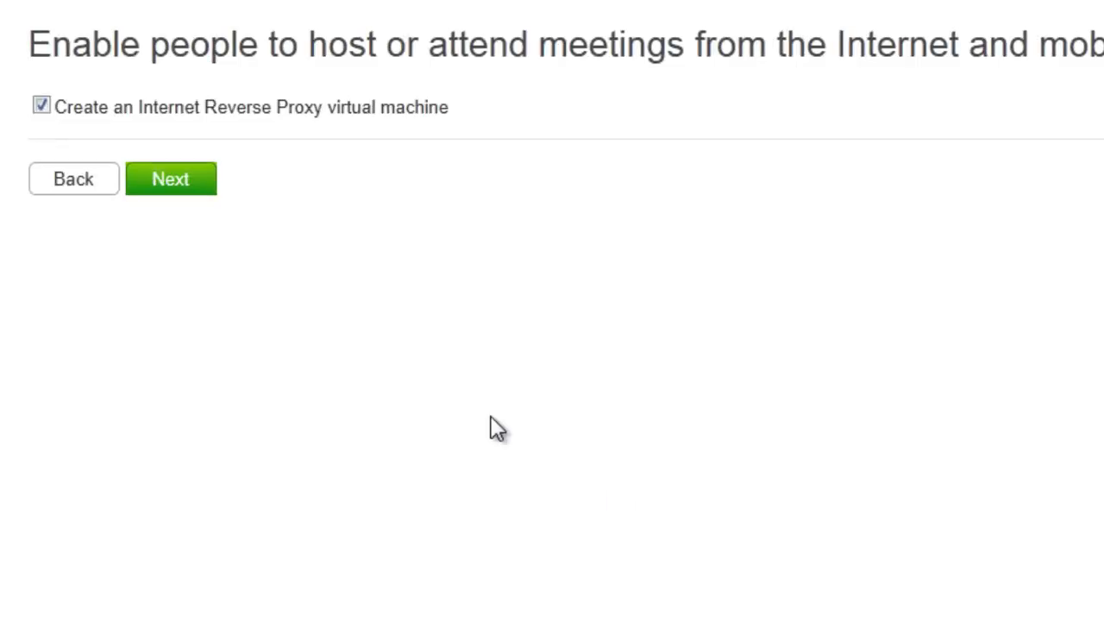
- Place the reverse proxy VM on host 192.168.1.100, Storage1 and DMZ, then submit its networking
click(184, 195)
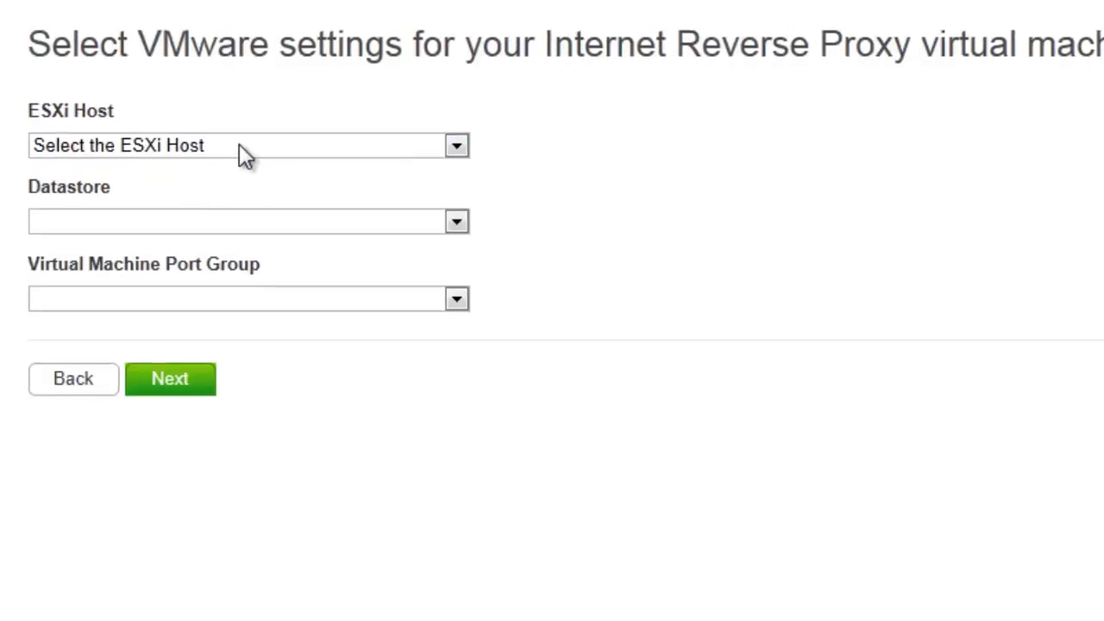
click(234, 143)
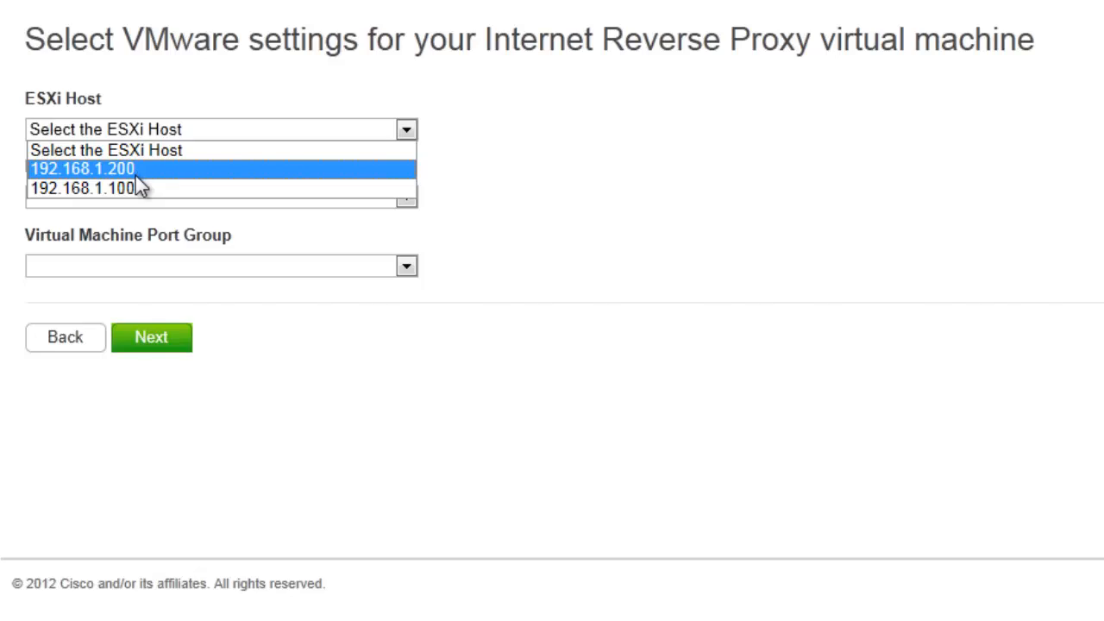
click(132, 189)
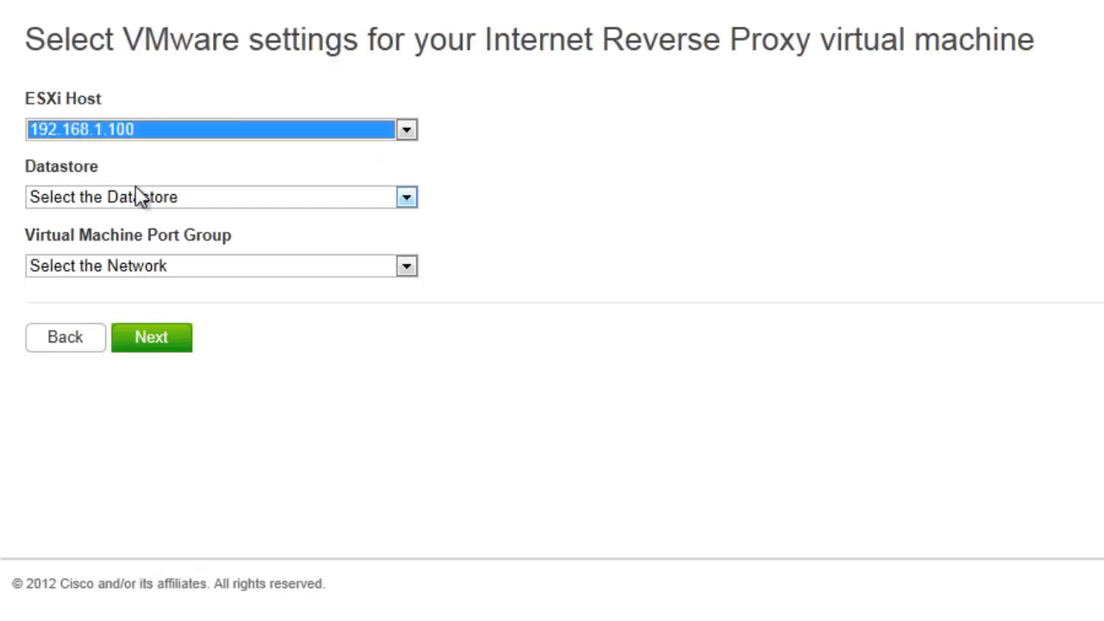
click(127, 192)
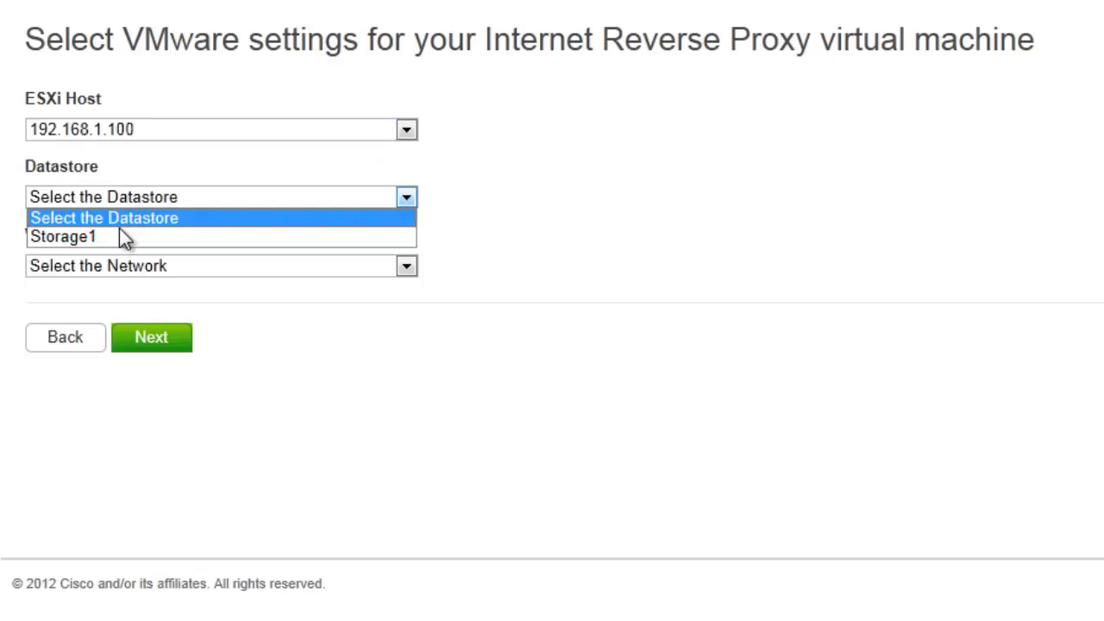
click(121, 237)
click(115, 267)
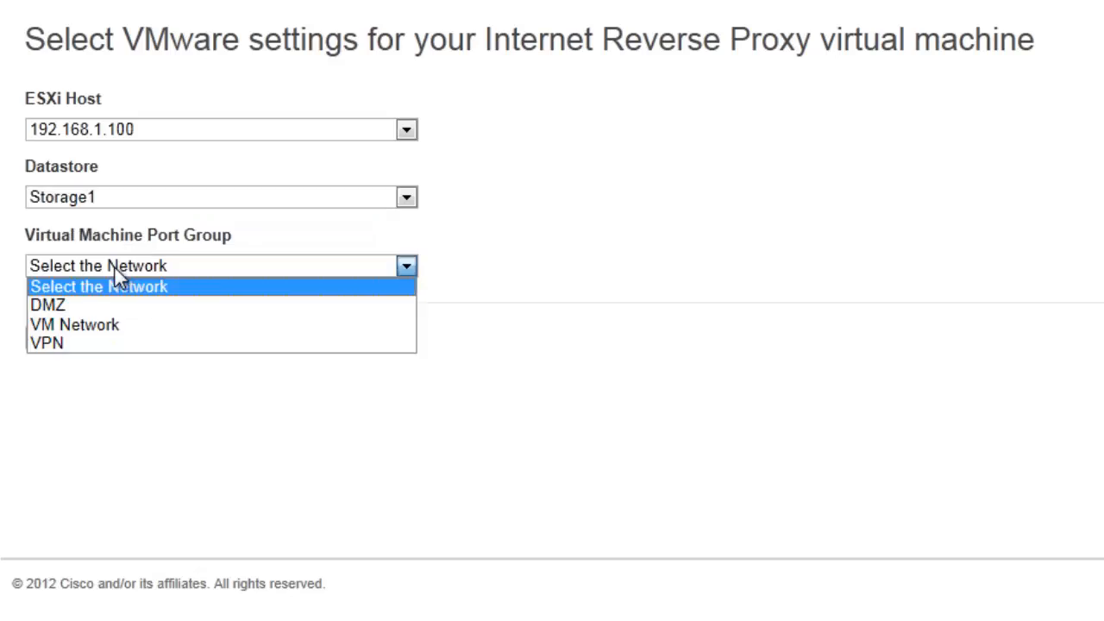
click(74, 306)
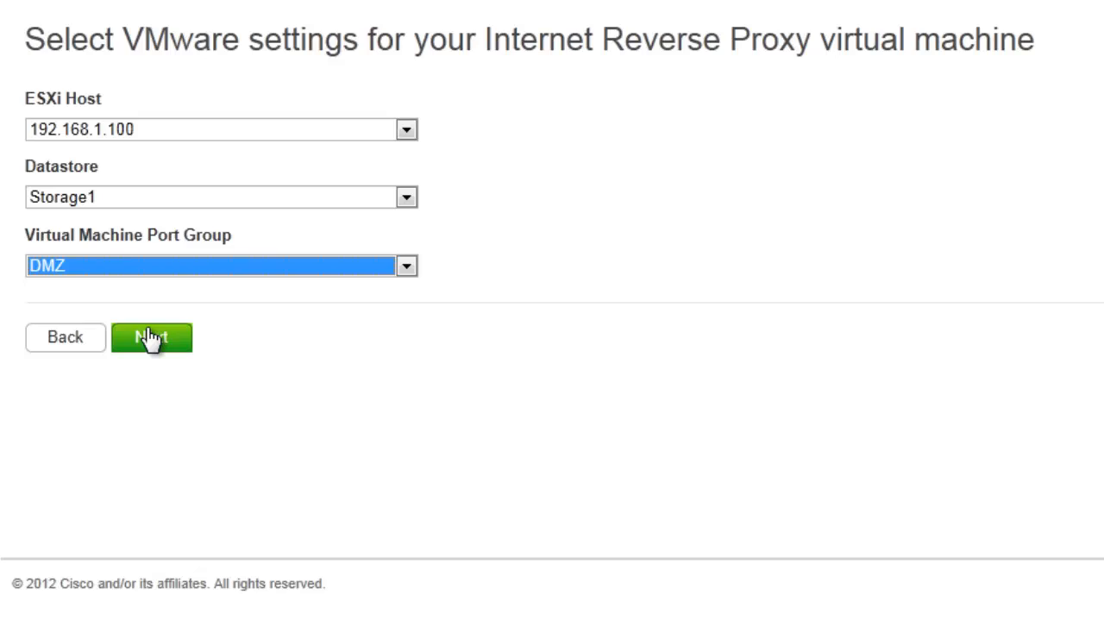
click(149, 337)
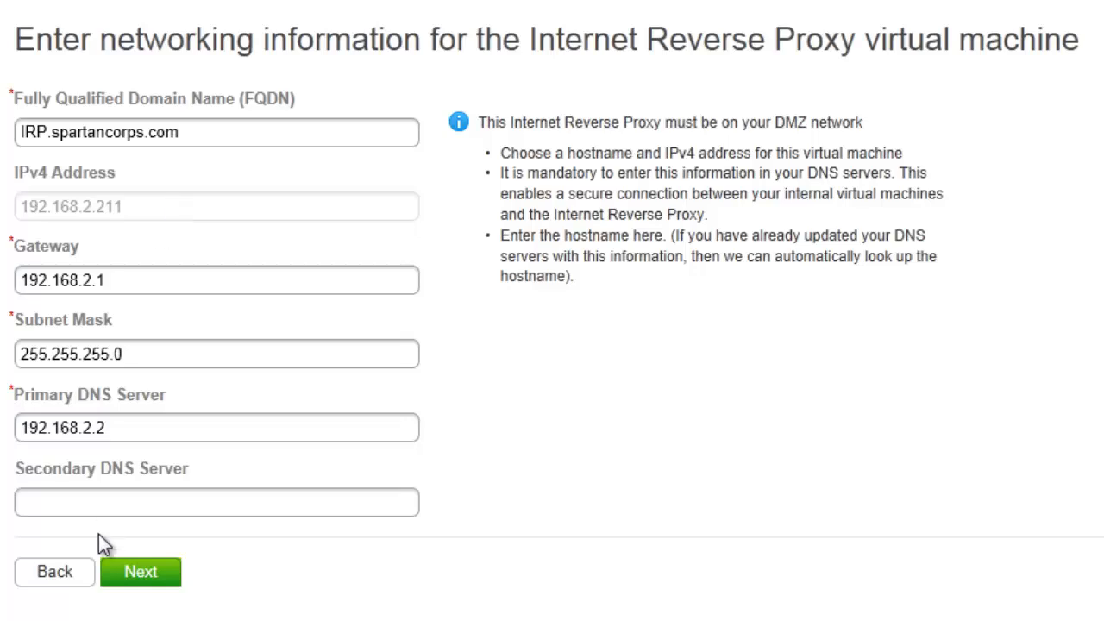
click(151, 585)
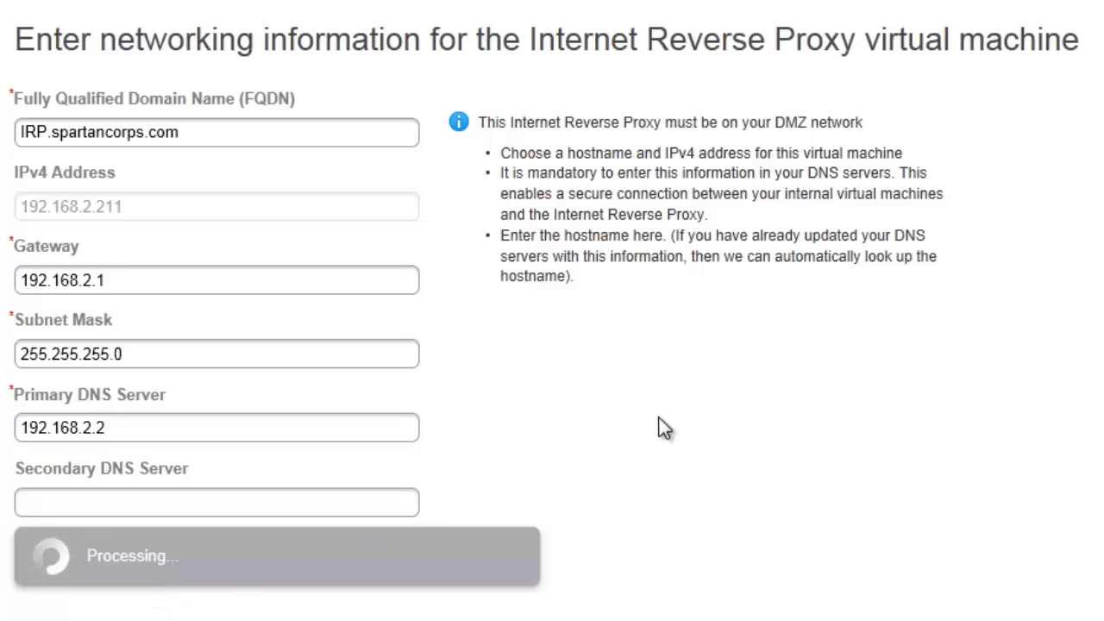
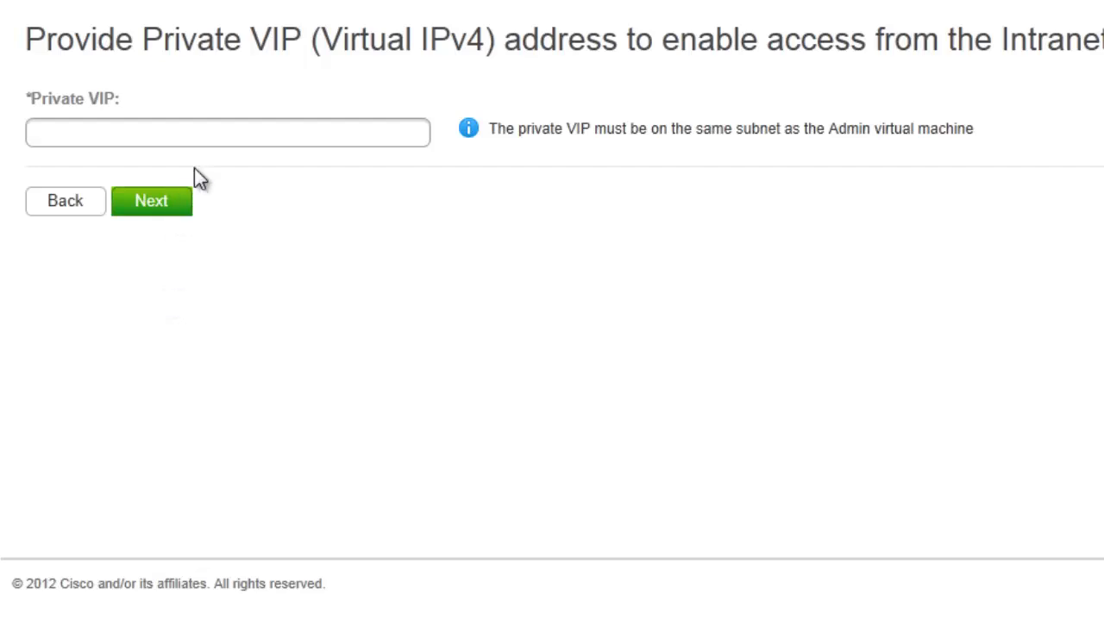
- Set the private VIP address to 192.168.1.211
click(206, 134)
text(192)
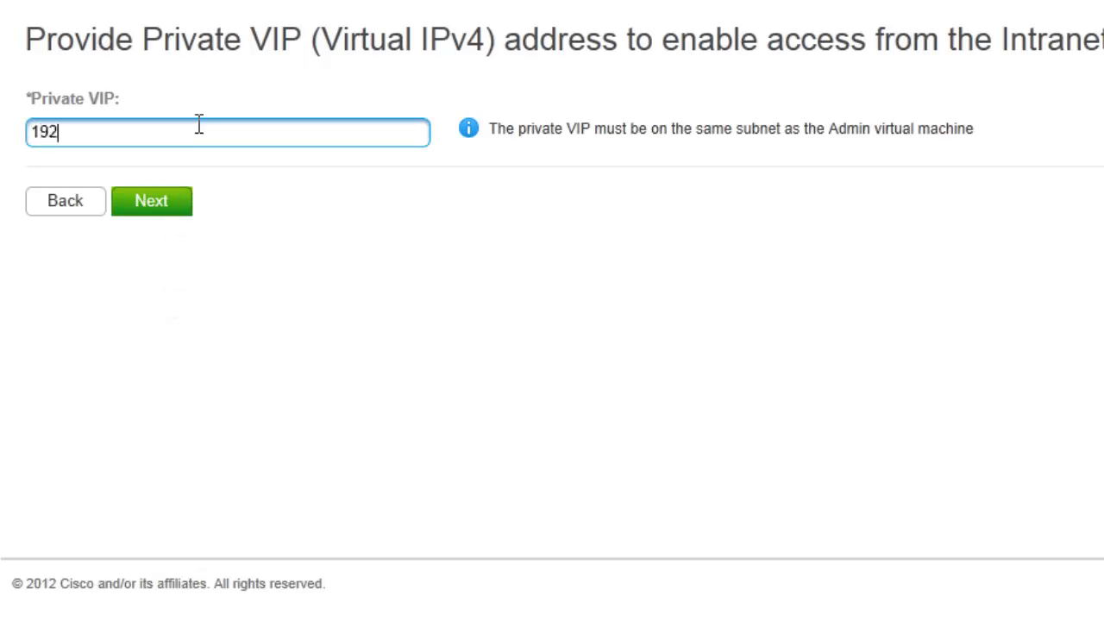
text(.168.1.211)
click(153, 204)
- Set the WebEx Site URL to meetings.spartancorps.com and the Administration URL to meetingsadmin.spartancorps.com
click(211, 184)
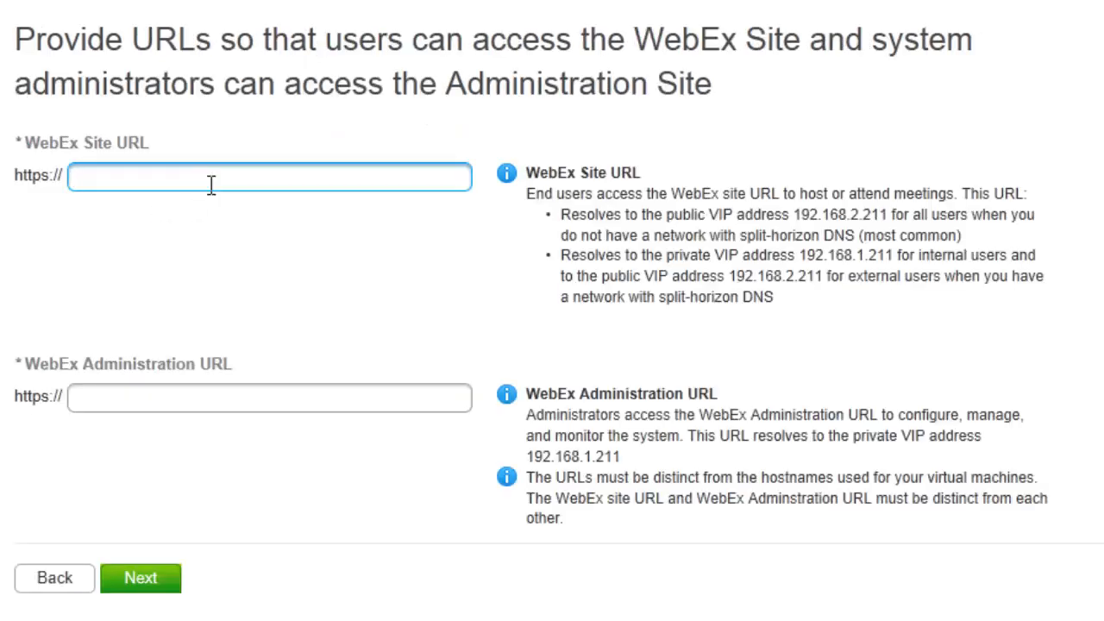
text(meet)
text(ings.spa)
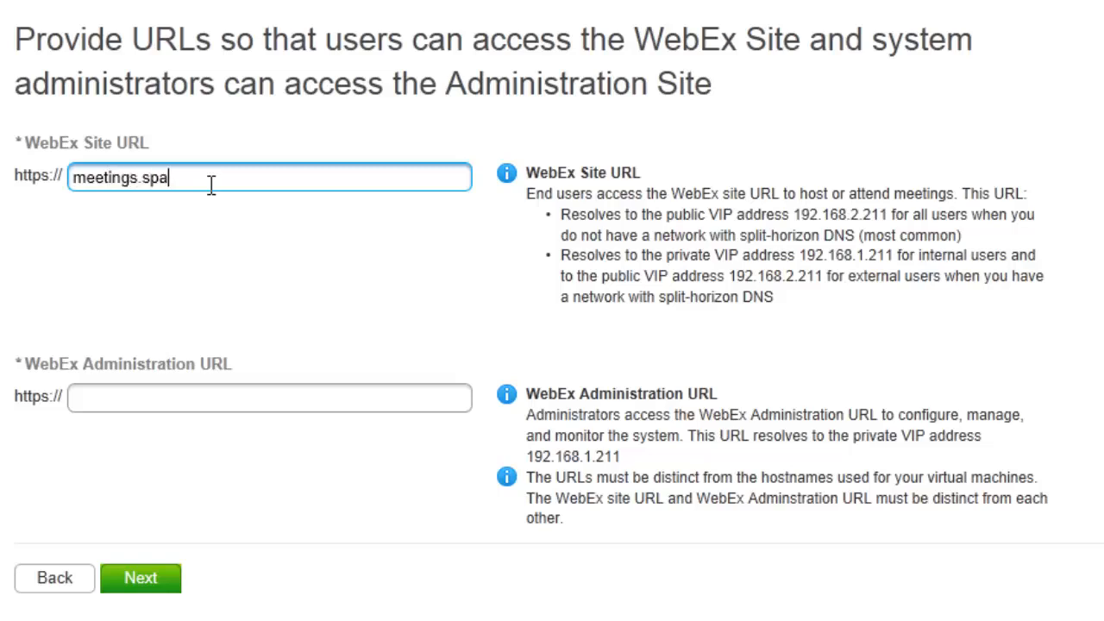
text(rtancorps.com)
key(Tab)
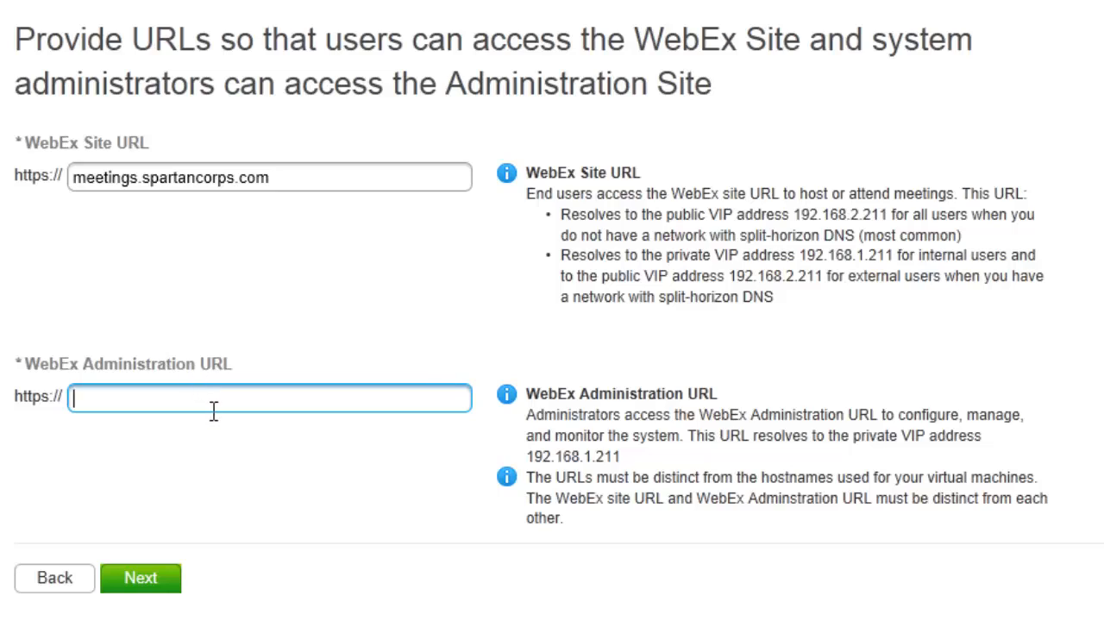
text(meetingsadm)
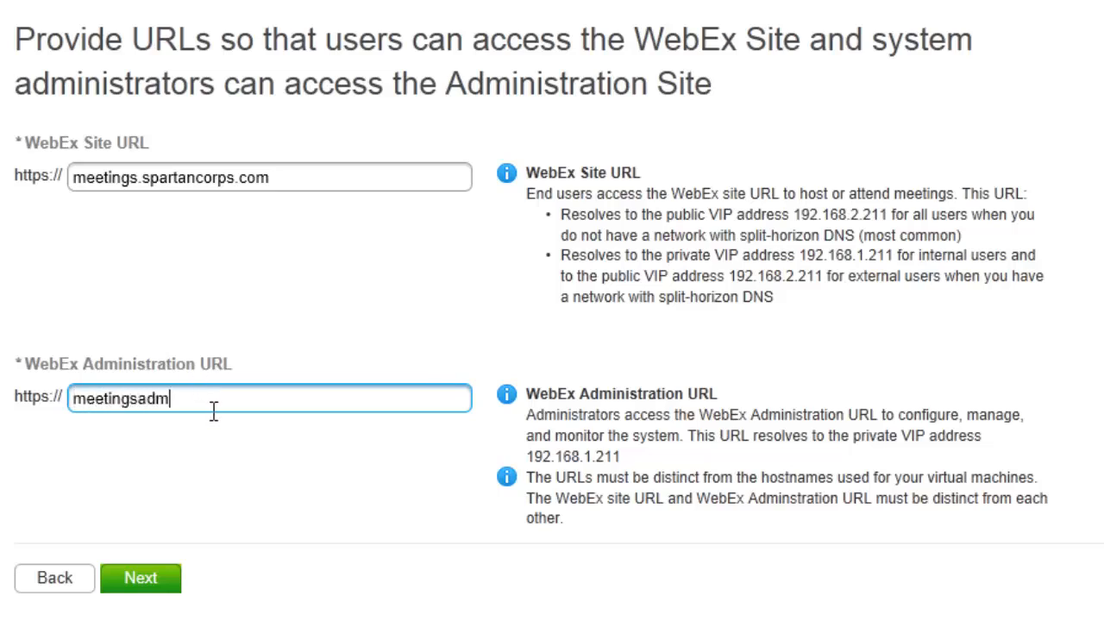
text(in.spartancorps.com)
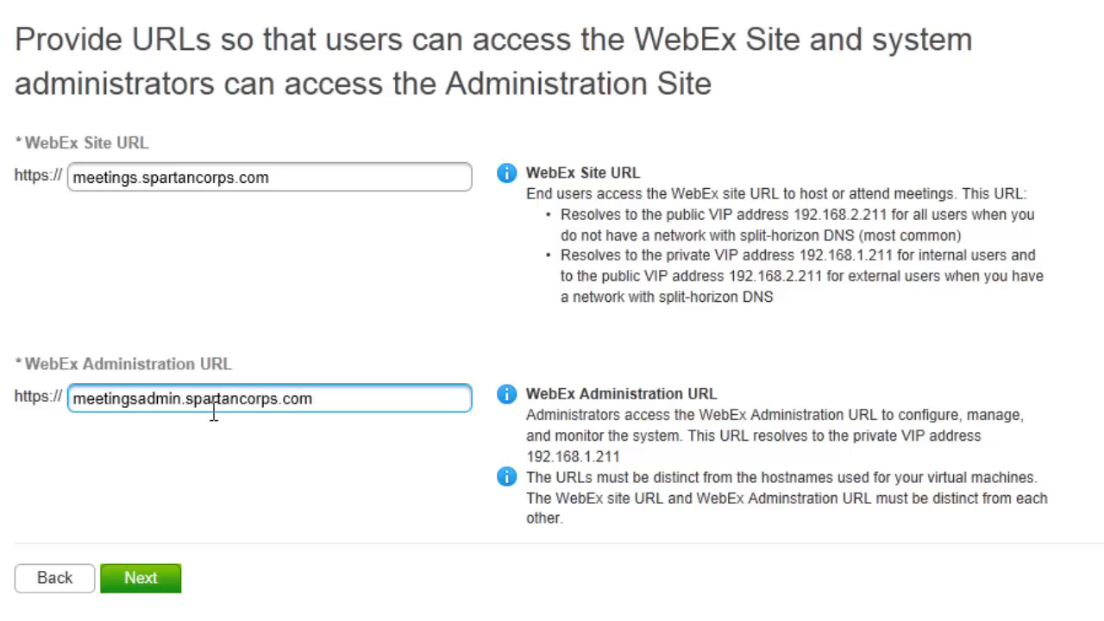
click(158, 584)
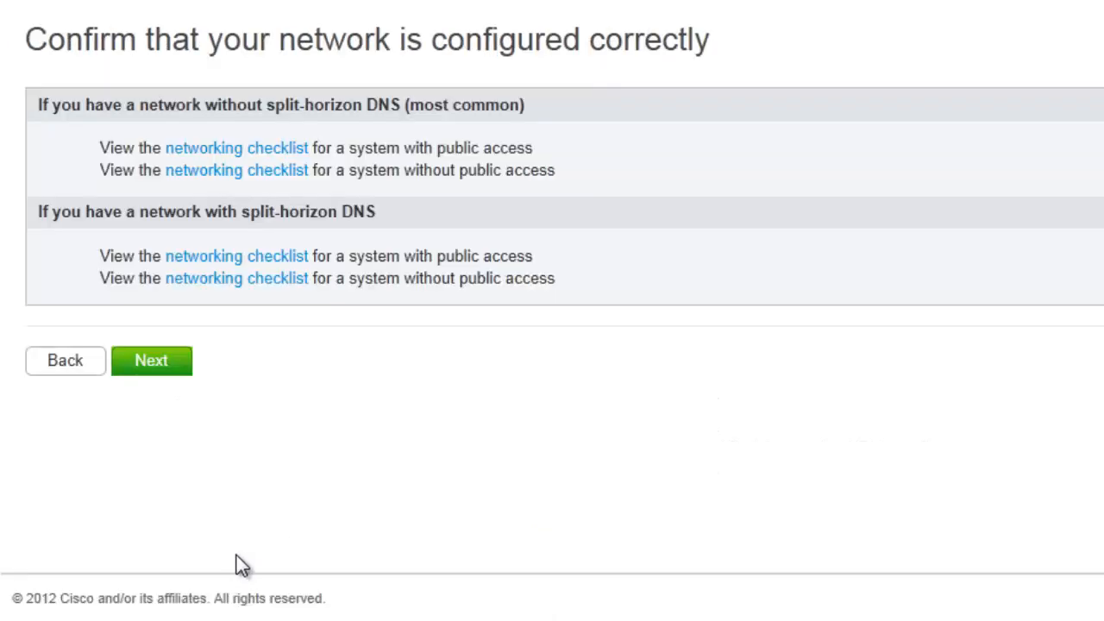
- Confirm the network setup to start deploying the 50 Users and reverse proxy VMs
click(151, 361)
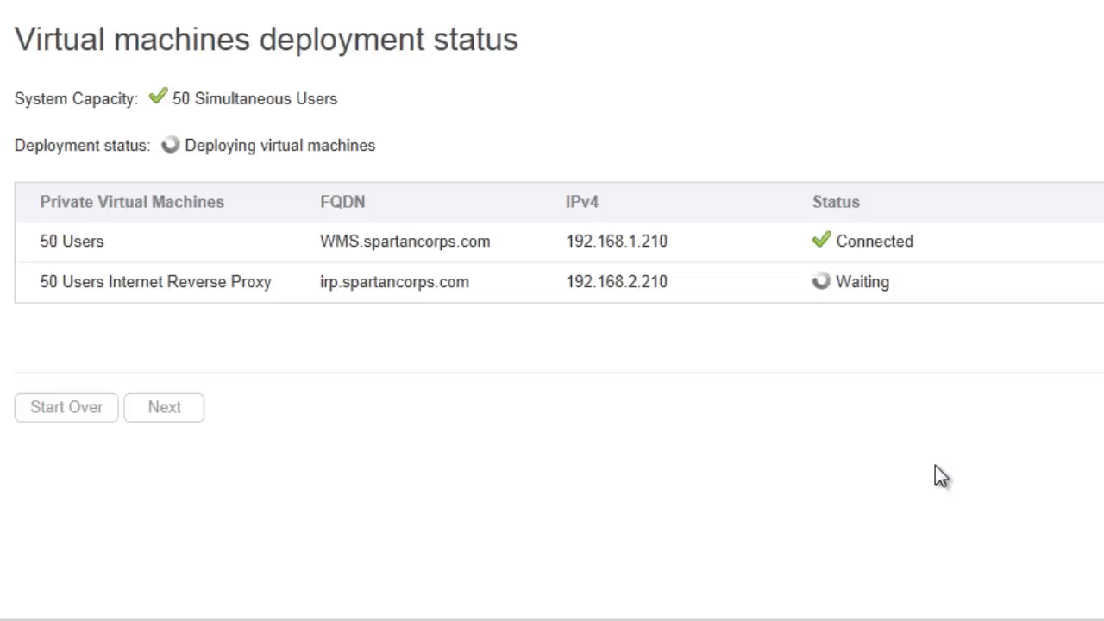
- Continue past deployment status through the system check to installation complete
click(156, 412)
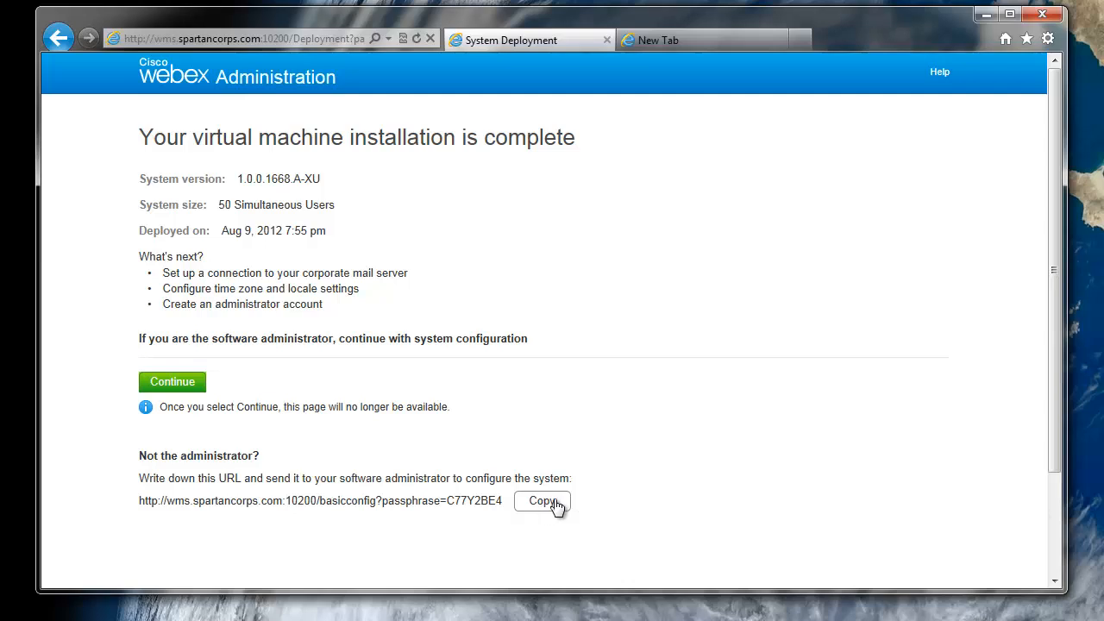
- Paste the copied WebEx configuration link into the new tab's address bar and load it
click(660, 39)
click(279, 39)
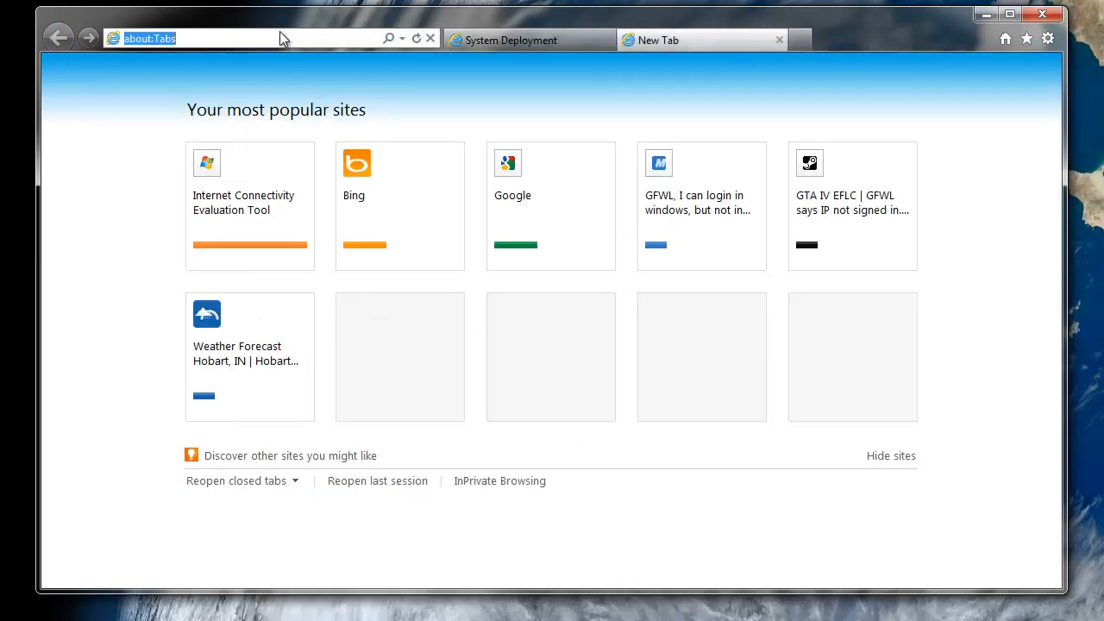
right_click(279, 31)
right_click(212, 43)
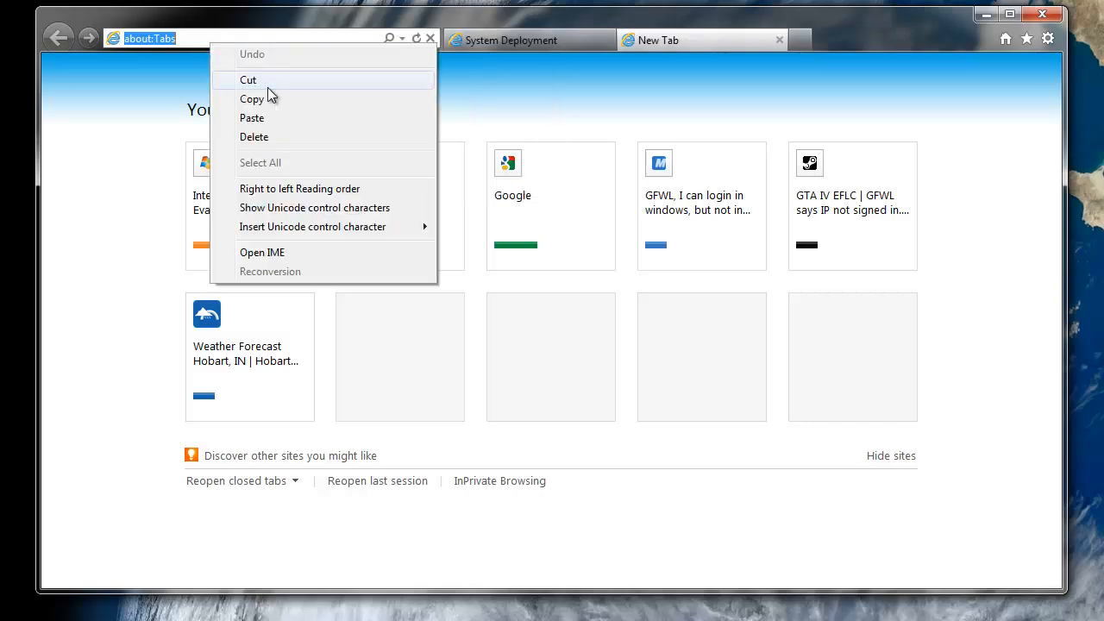
click(283, 114)
key(Return)
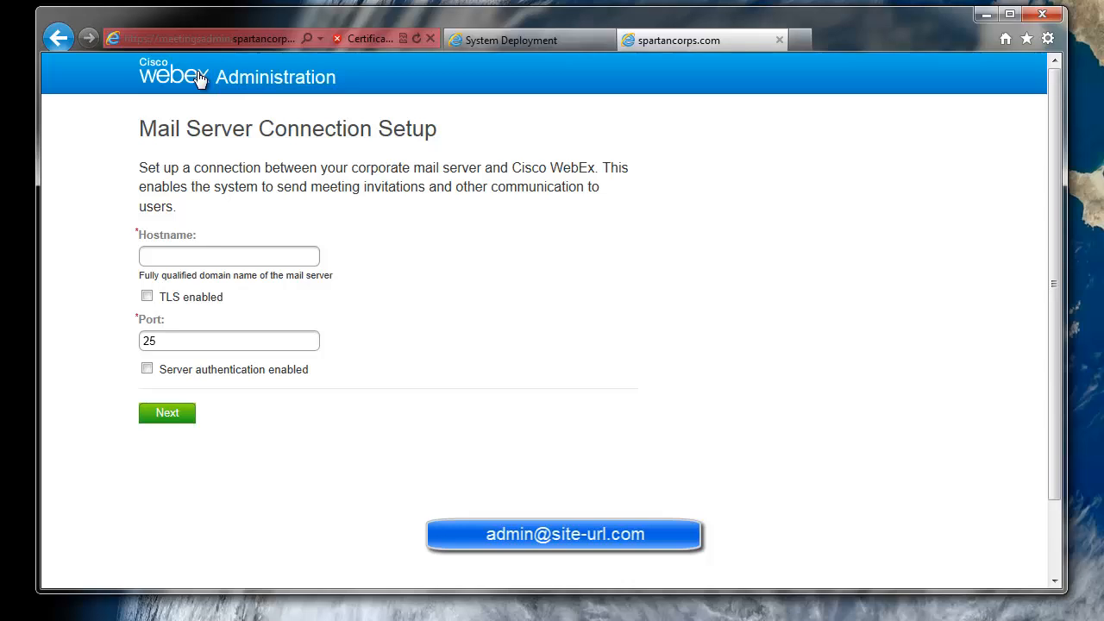
- Set mail server mail.spartancorps.com on port 25 with server authentication username and password
click(213, 261)
text(mail)
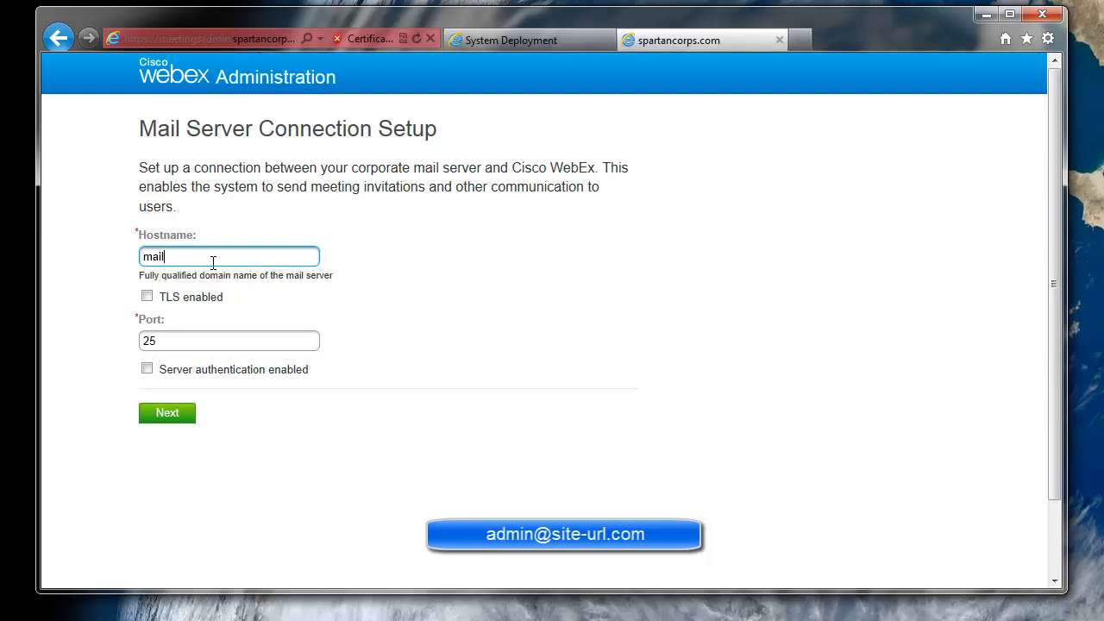
text(.spartanco)
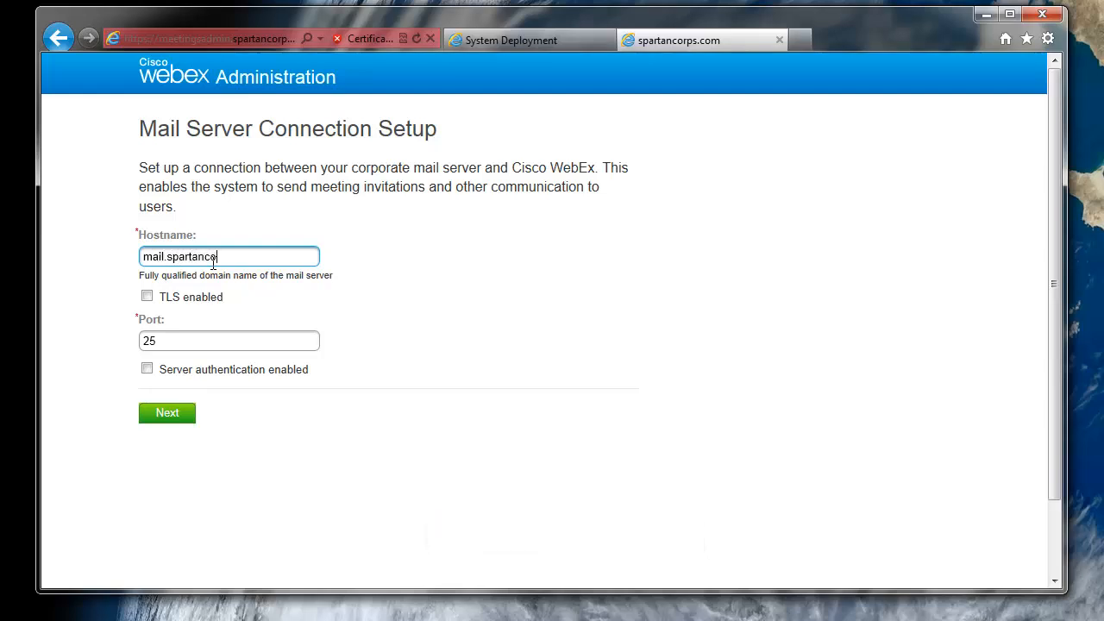
text(rps.com)
key(Tab)
key(Tab)
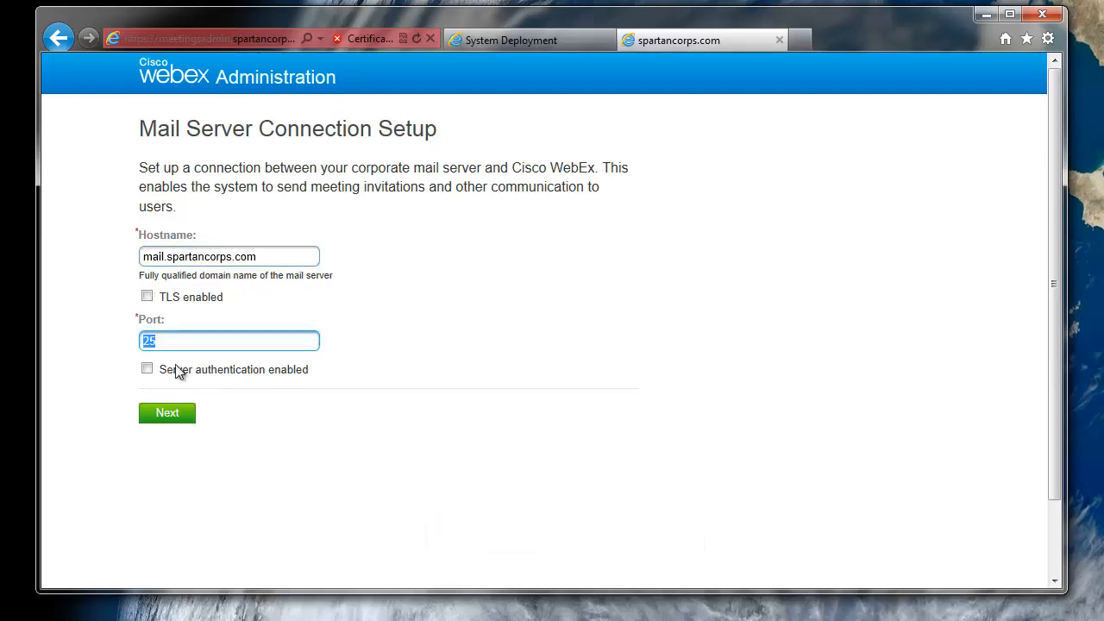
click(147, 368)
click(220, 462)
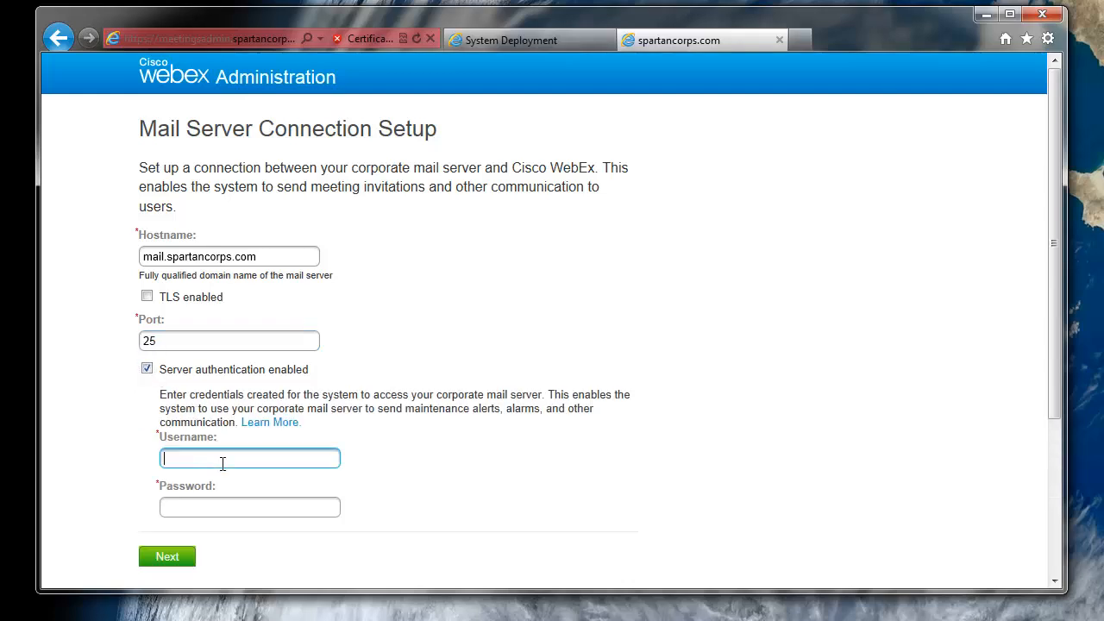
text(admin)
key(Tab)
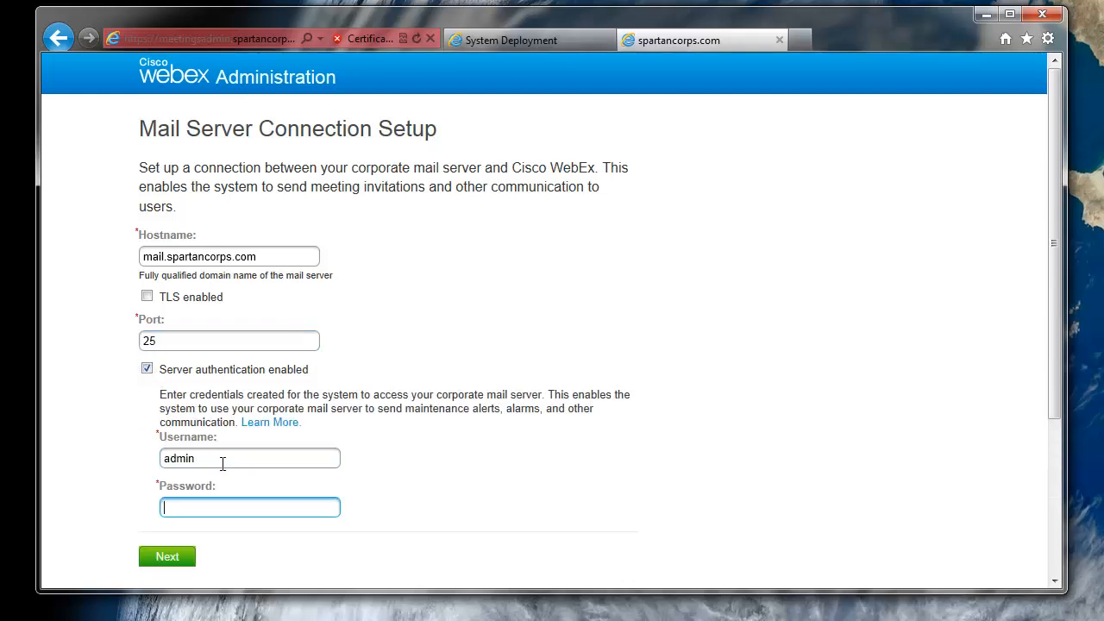
text(**********)
click(155, 559)
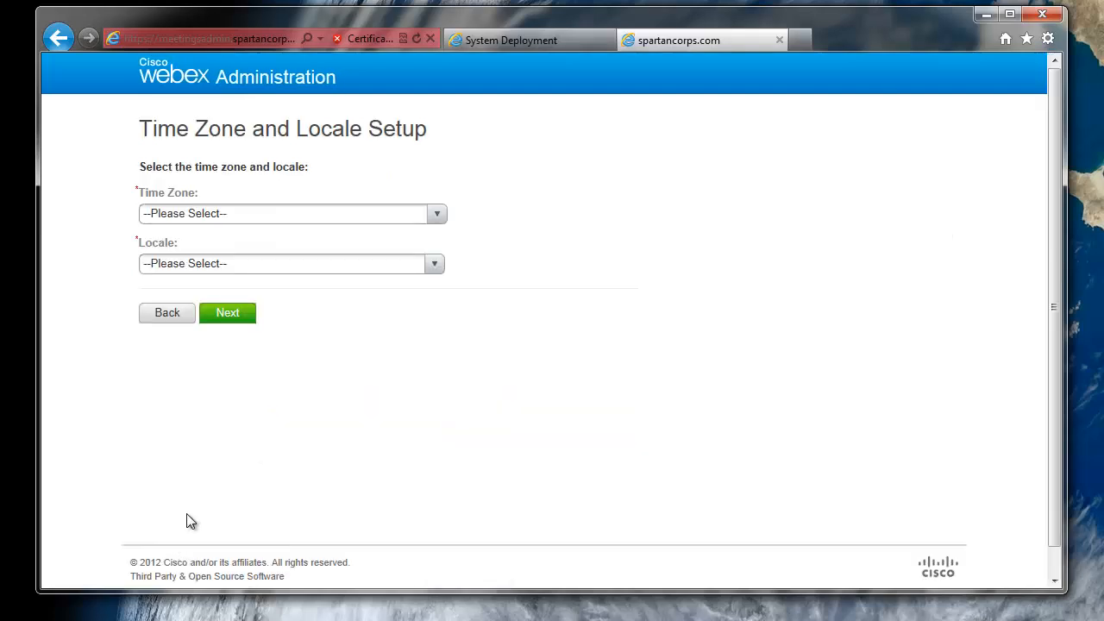
- Set the time zone to Chicago and locale to U.S., then confirm the configuration
click(298, 213)
scroll(312, 246, down, 4)
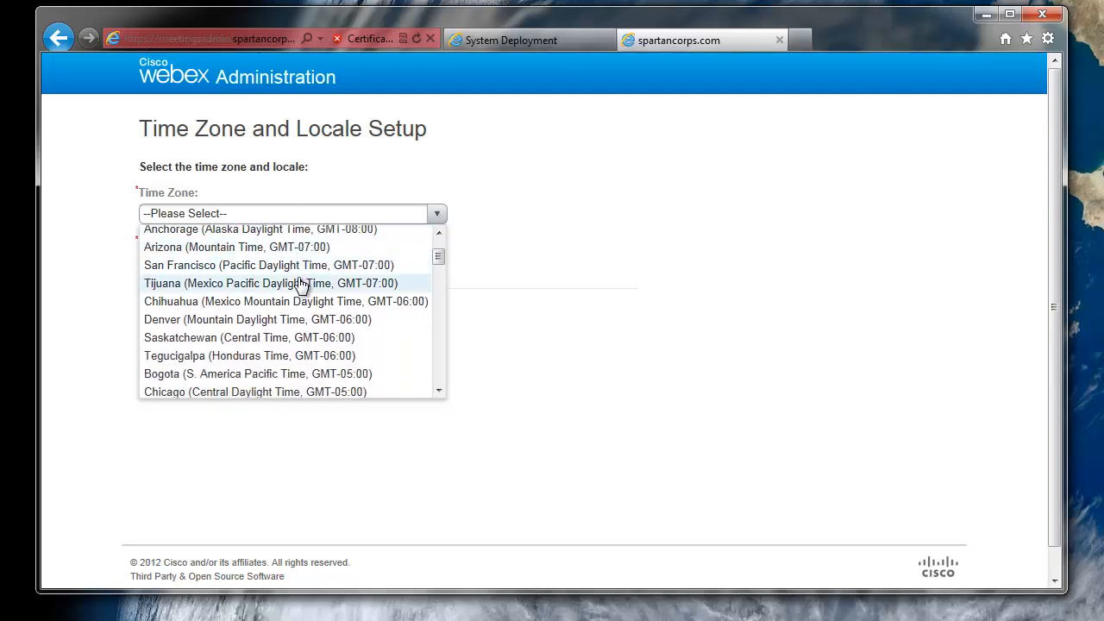
click(243, 341)
click(217, 264)
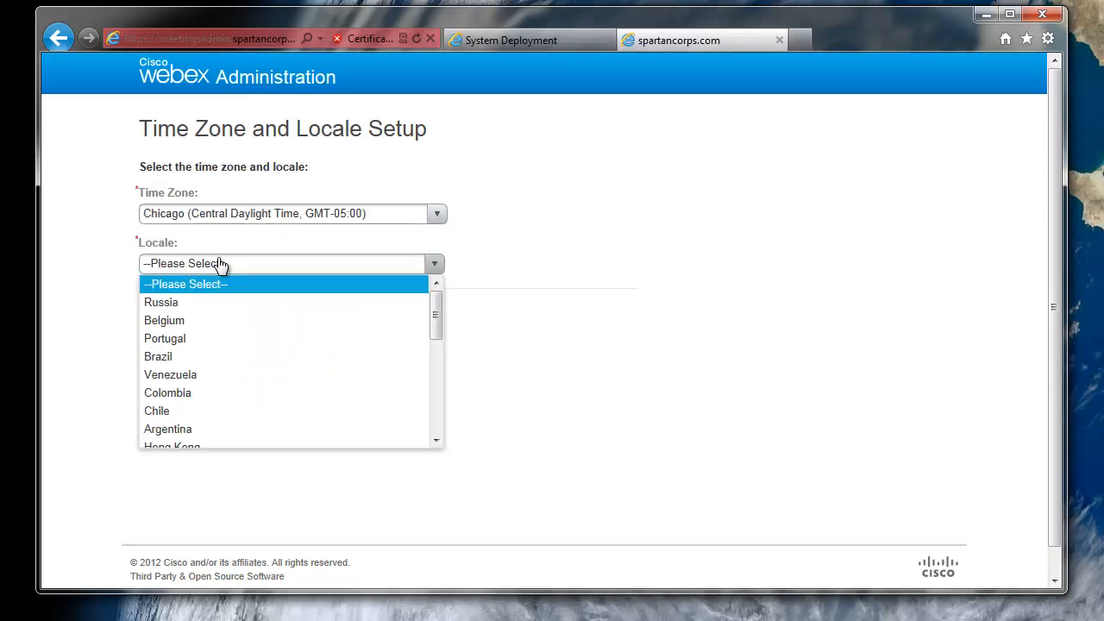
scroll(200, 354, down, 4)
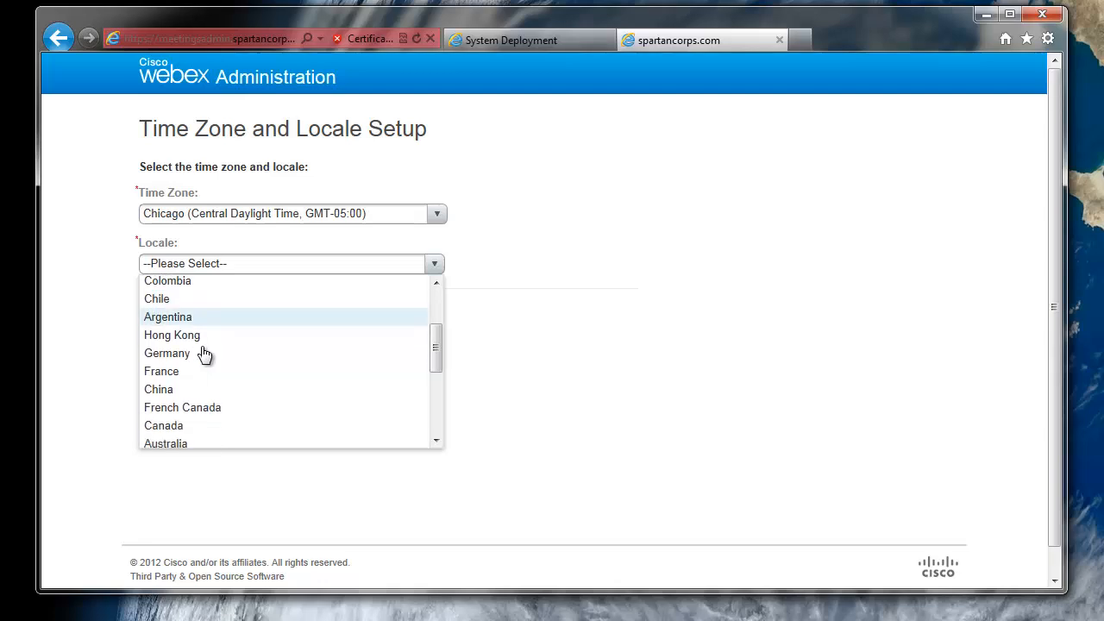
click(164, 359)
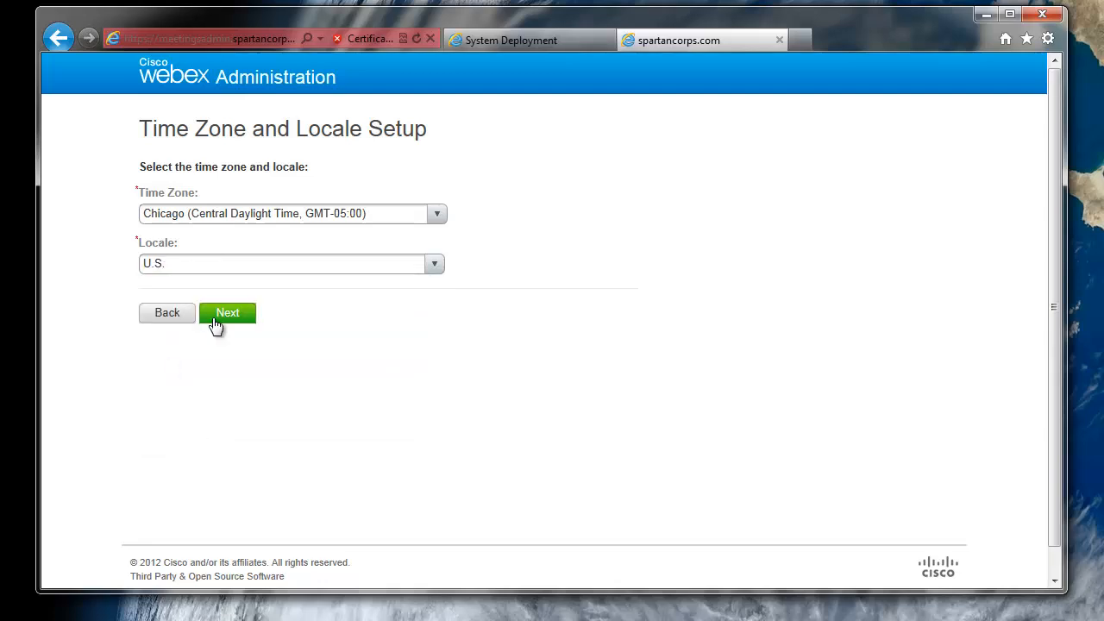
click(216, 317)
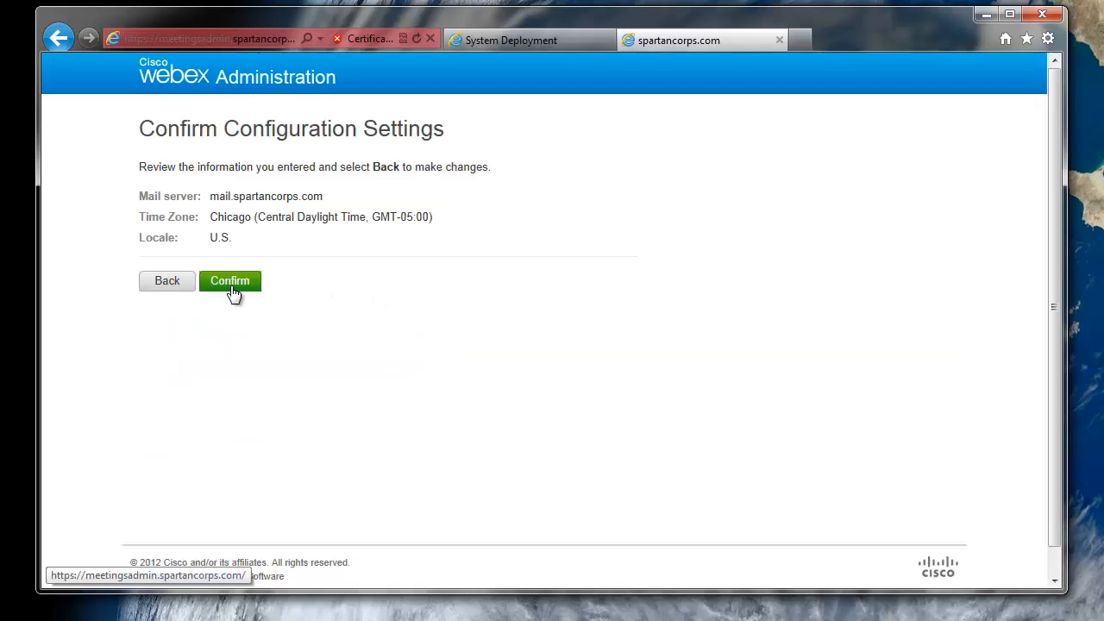
click(231, 288)
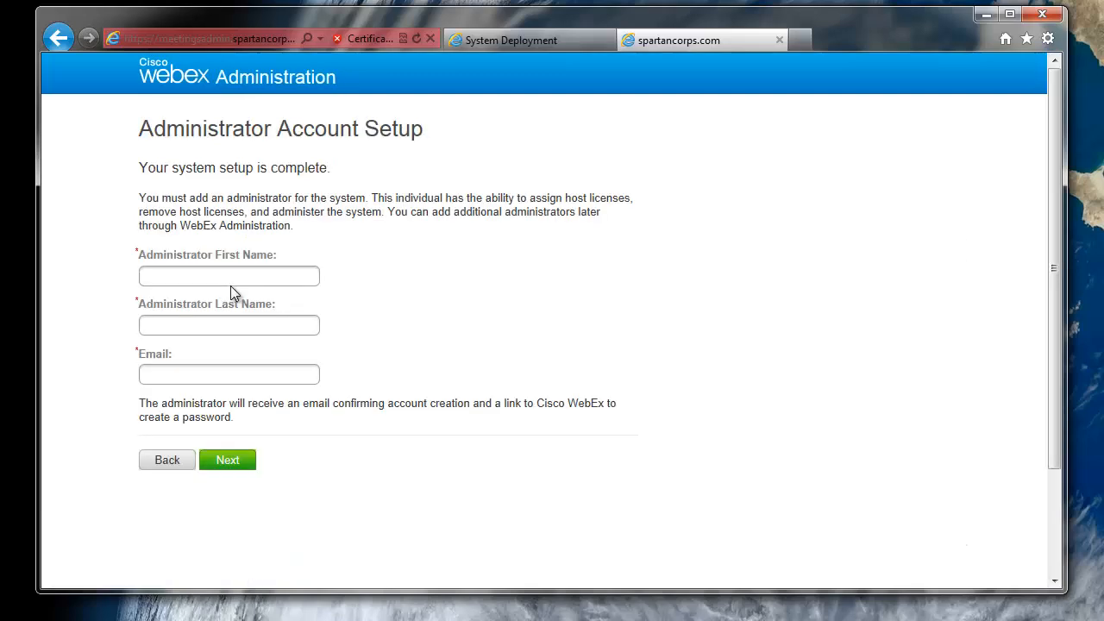
- Enter the administrator's first name, last name and e-mail address, and submit the account
click(234, 282)
text(a)
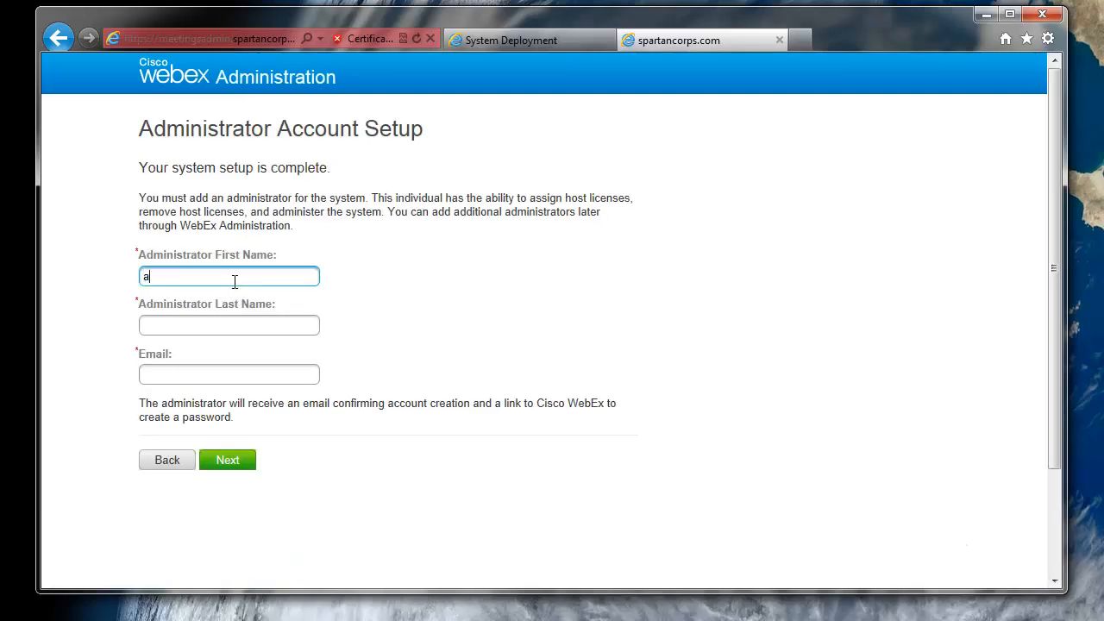
text(dmin)
key(Tab)
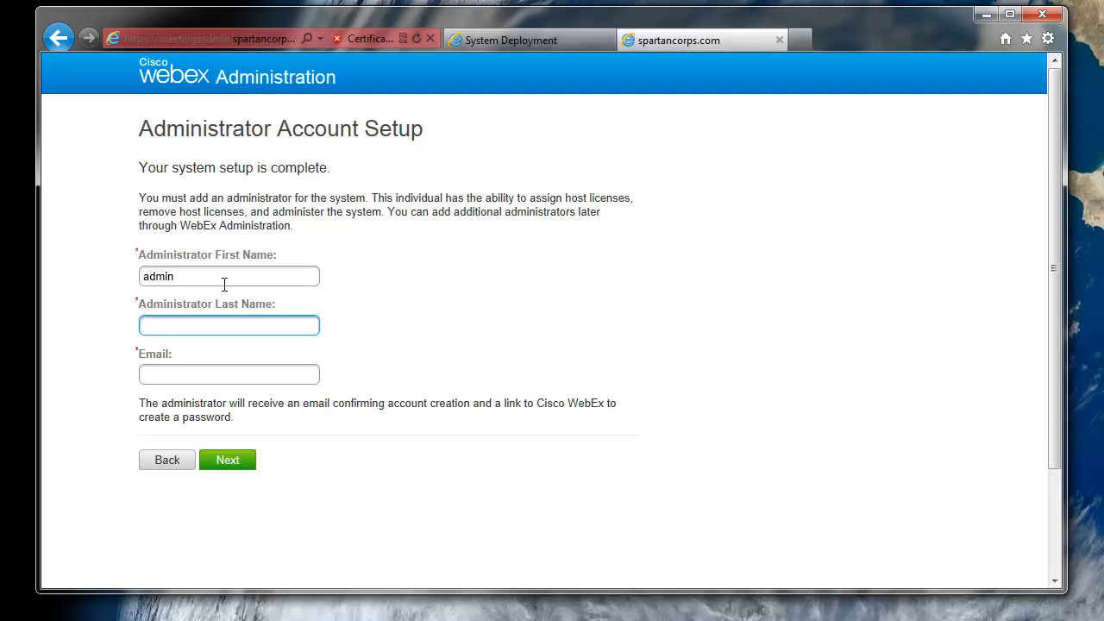
key(shift+Tab)
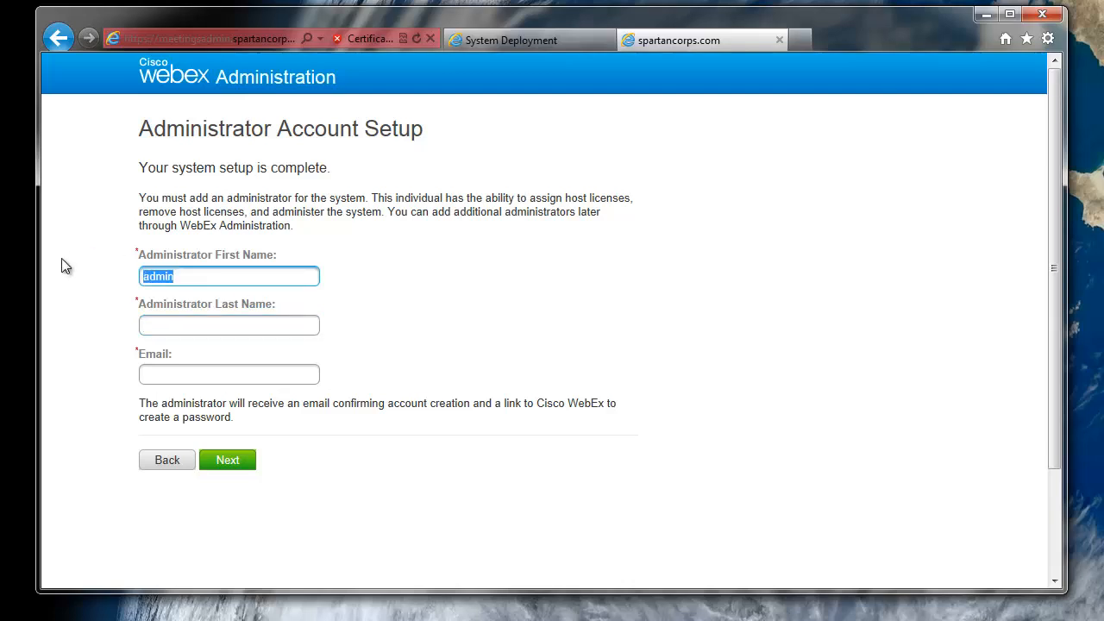
text(Orion)
key(Tab)
text(Adm)
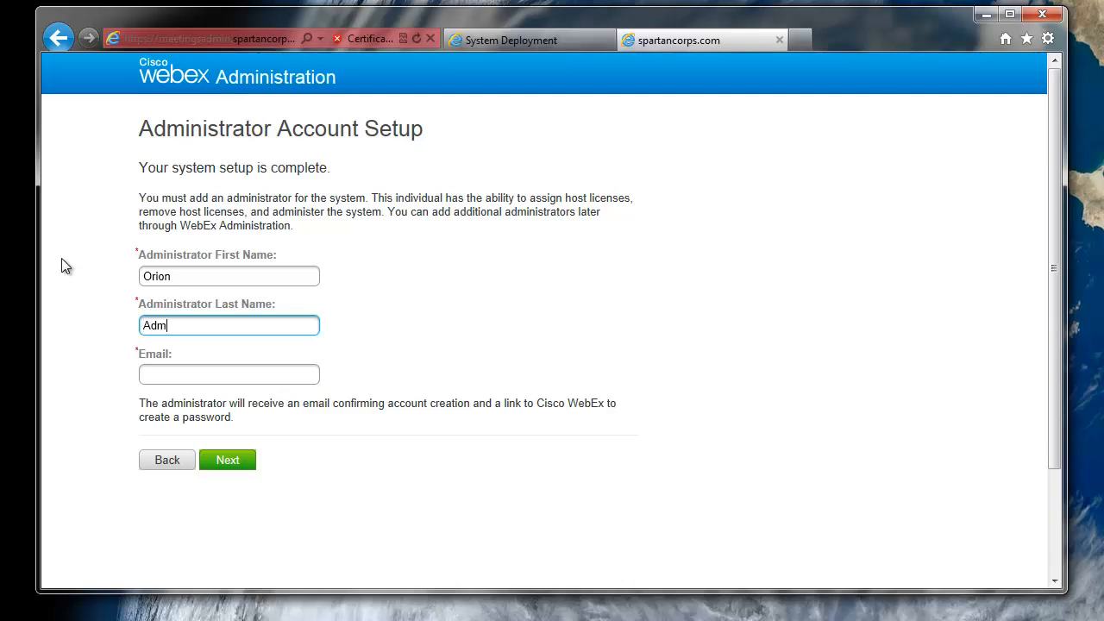
text(in)
key(Tab)
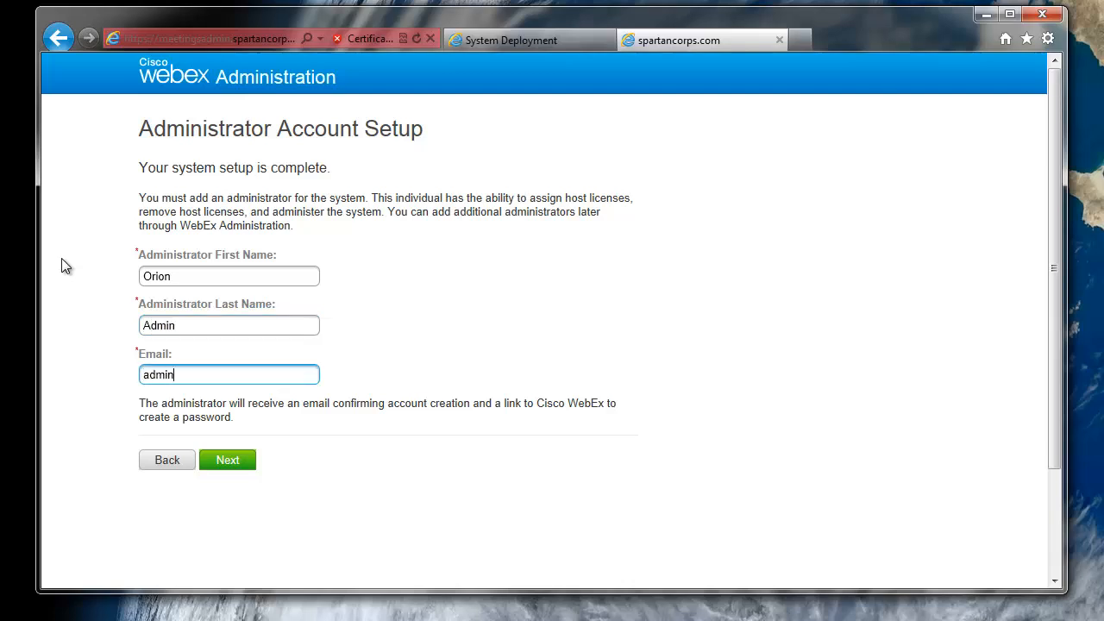
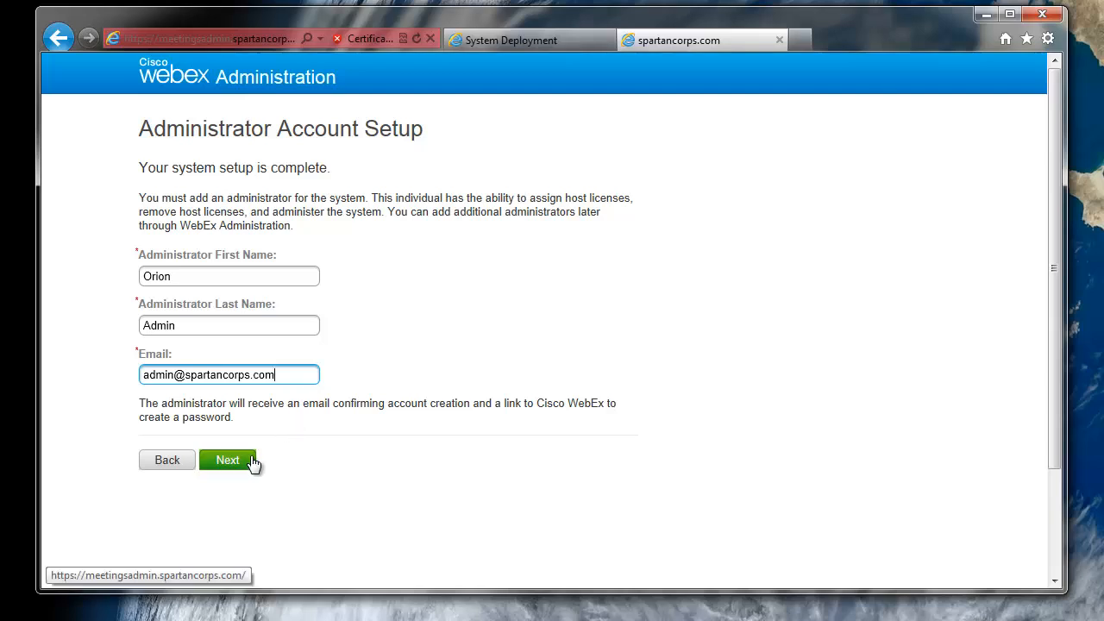
click(227, 461)
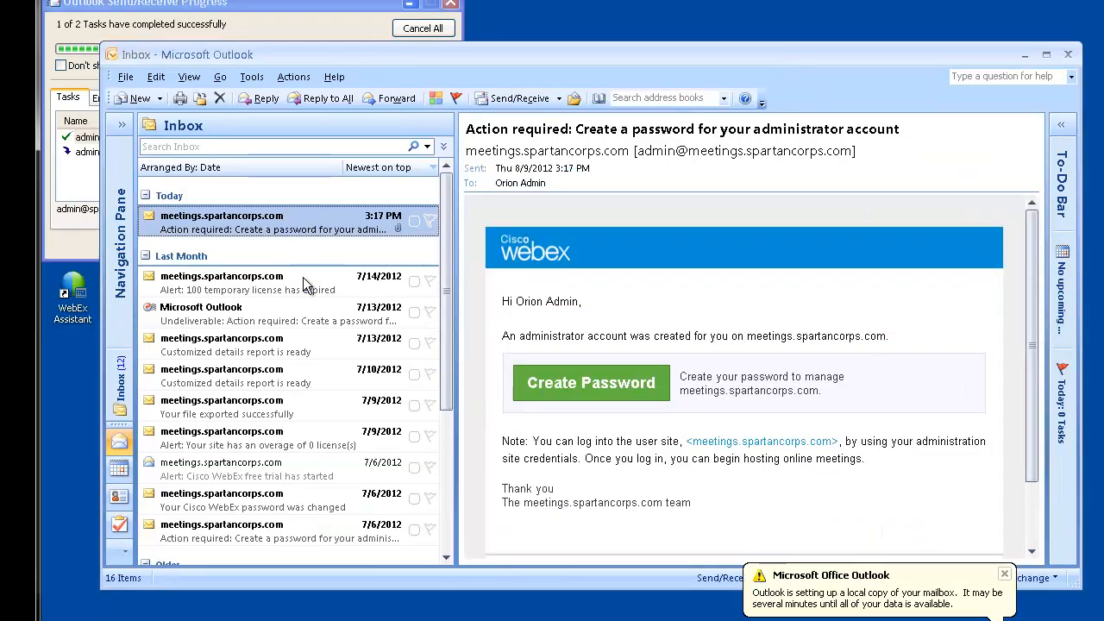
- Follow the Create Password link in the WebEx email
click(619, 389)
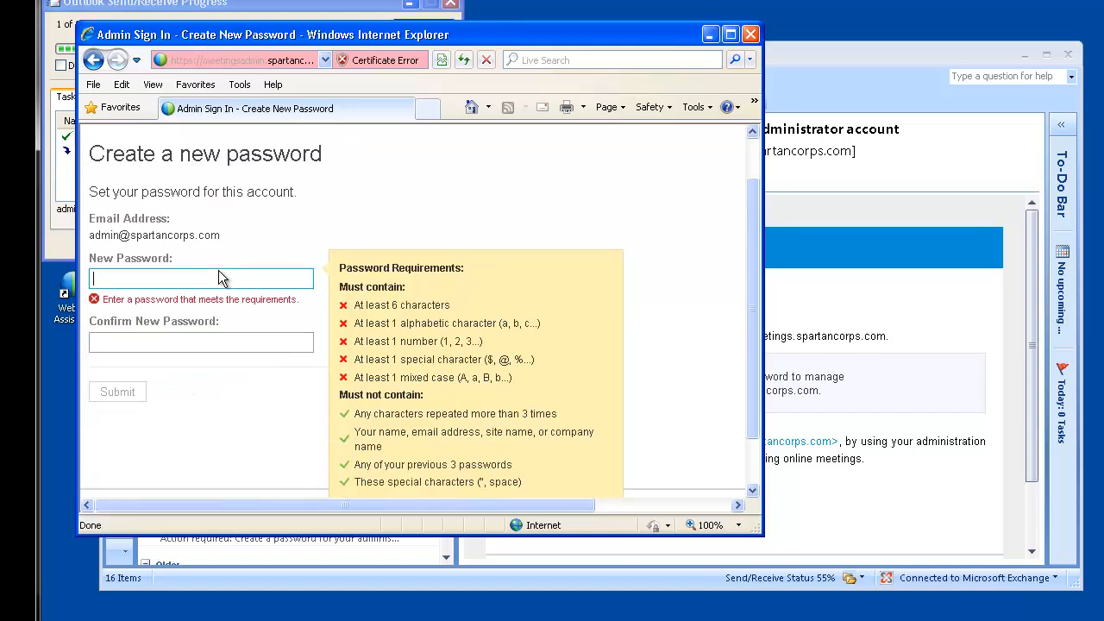
- Enter and confirm the new administrator password, then submit it
text(**********)
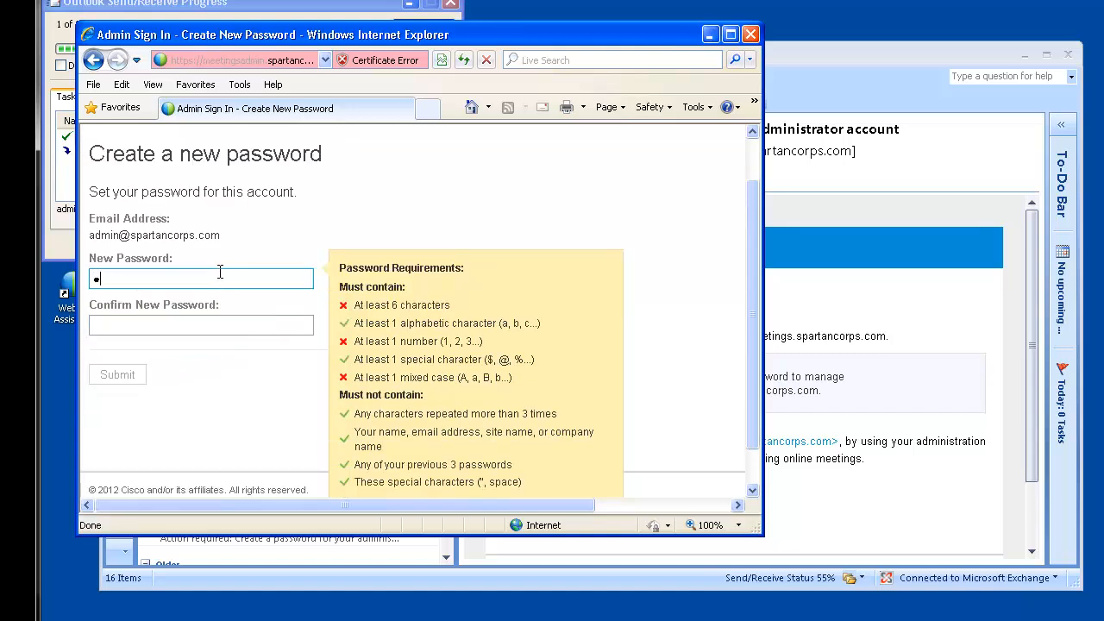
text(*)
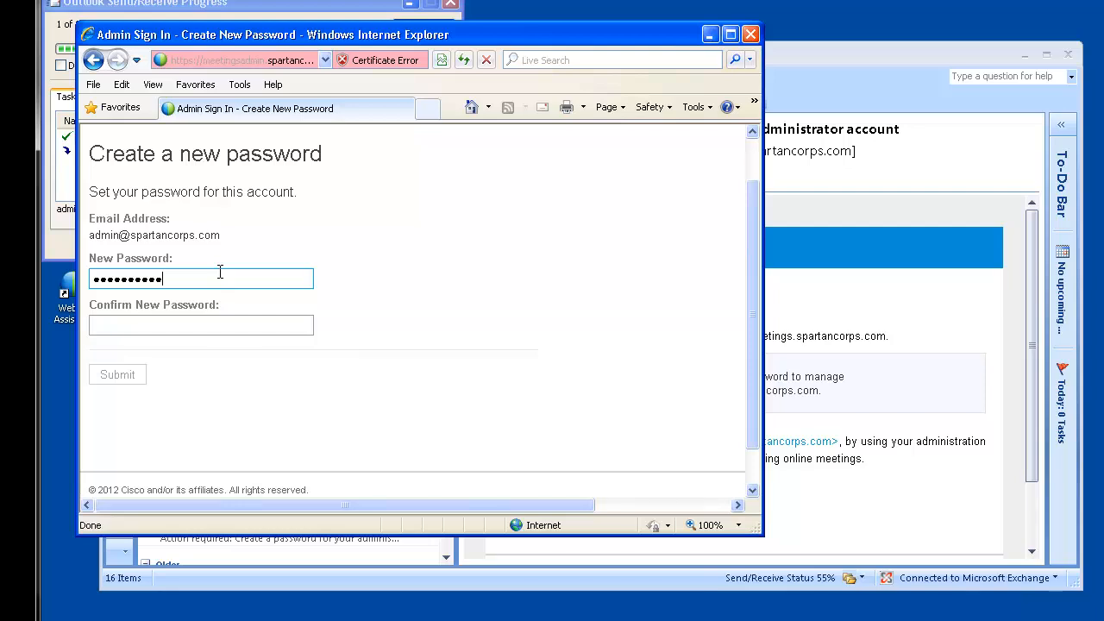
key(Tab)
text(******)
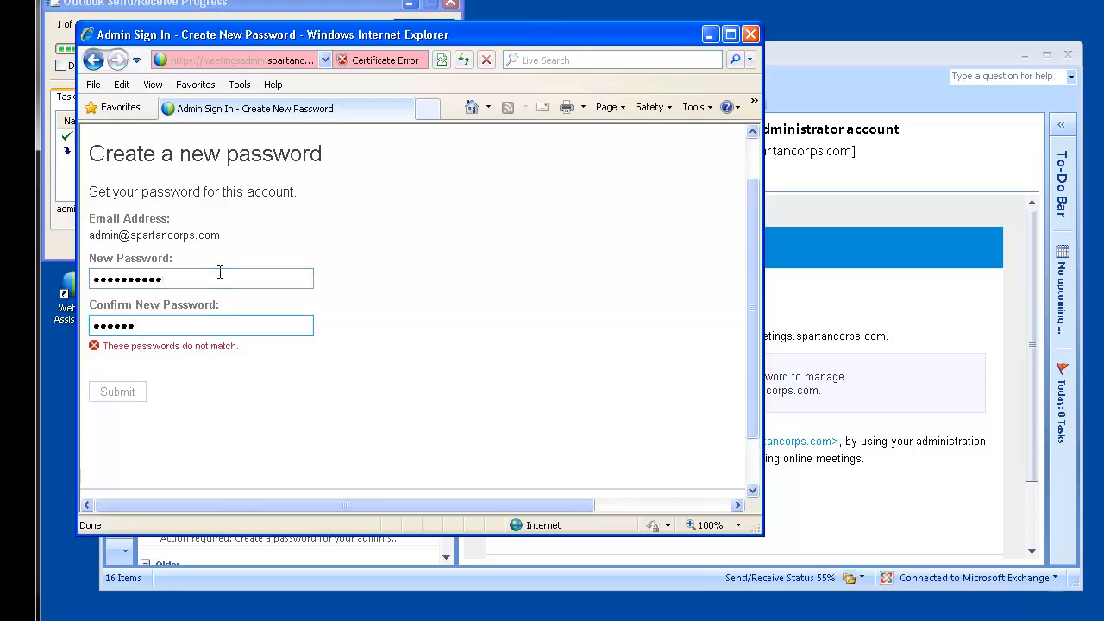
text(**)
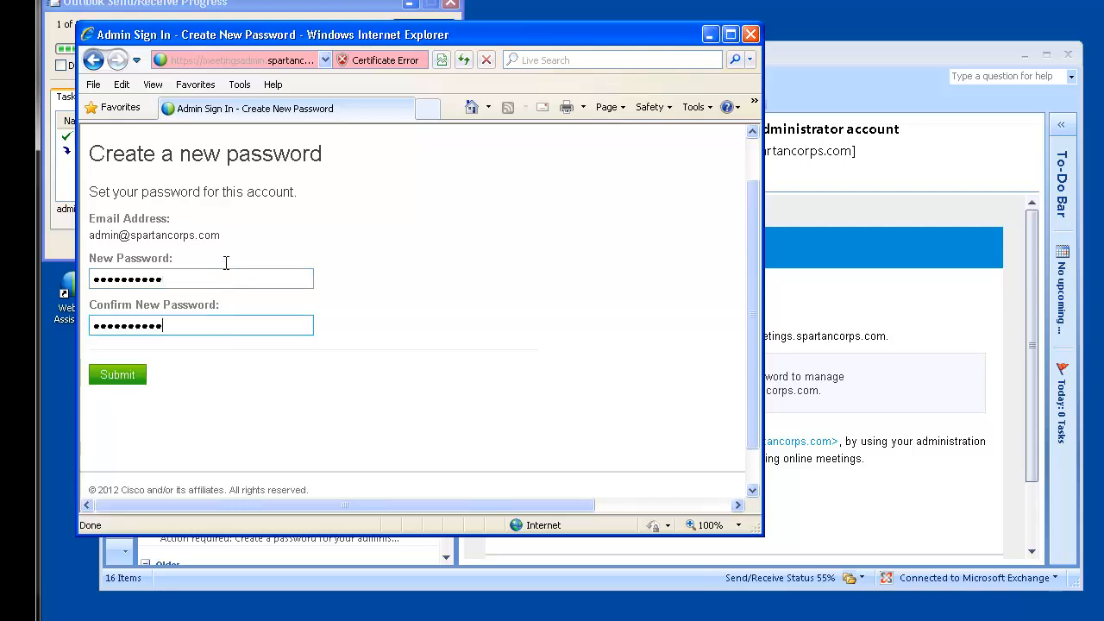
click(112, 375)
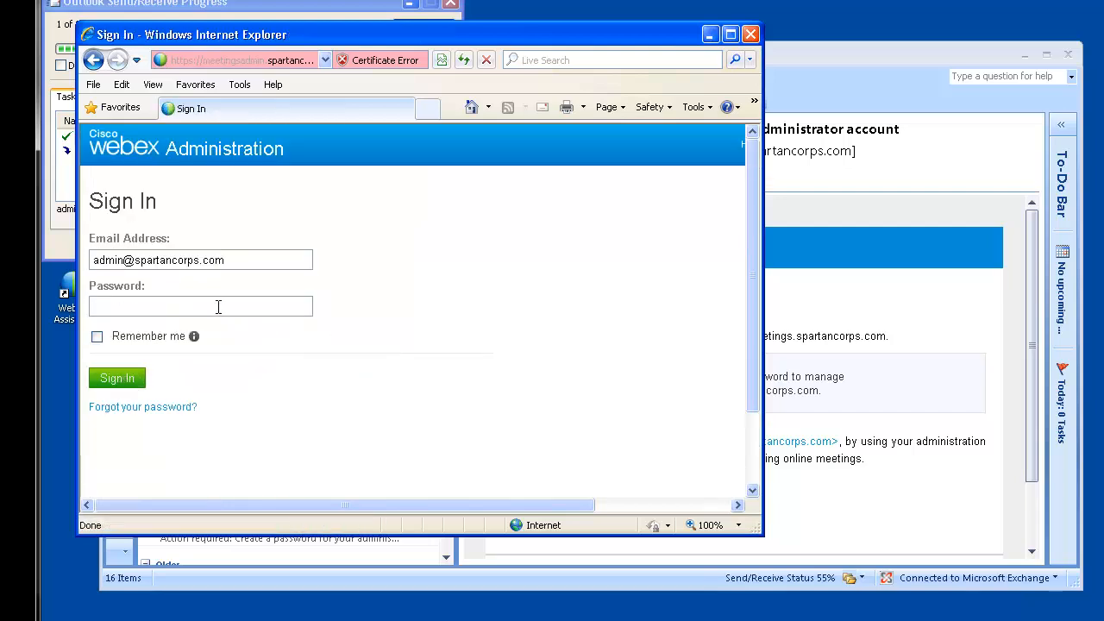
- Sign in to the administration site with the new password
click(219, 307)
text(•)
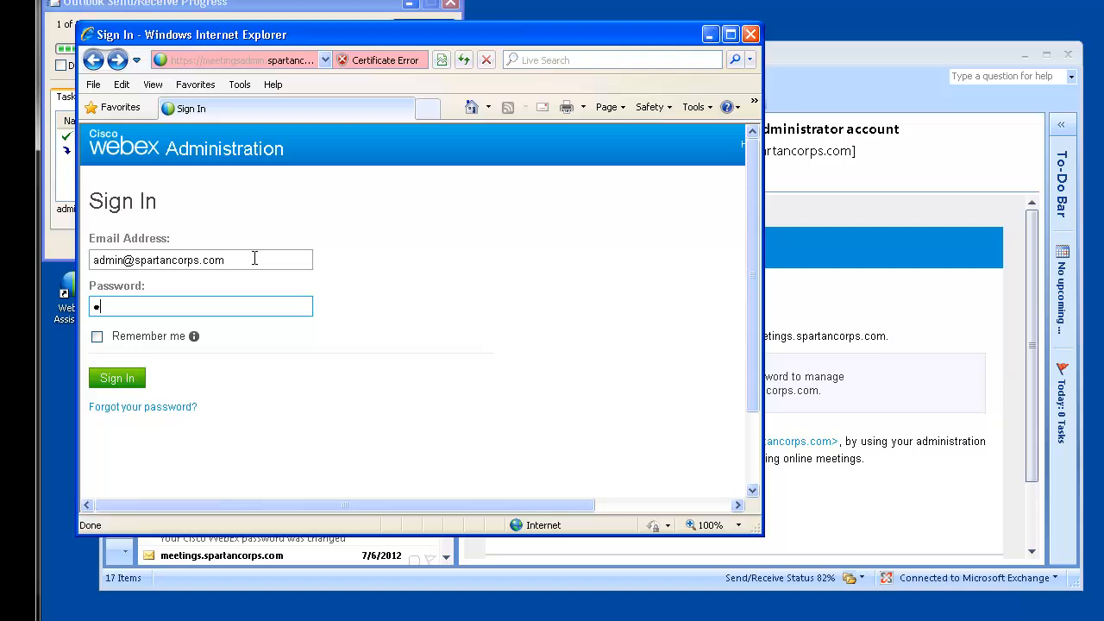
text(••••••)
click(136, 382)
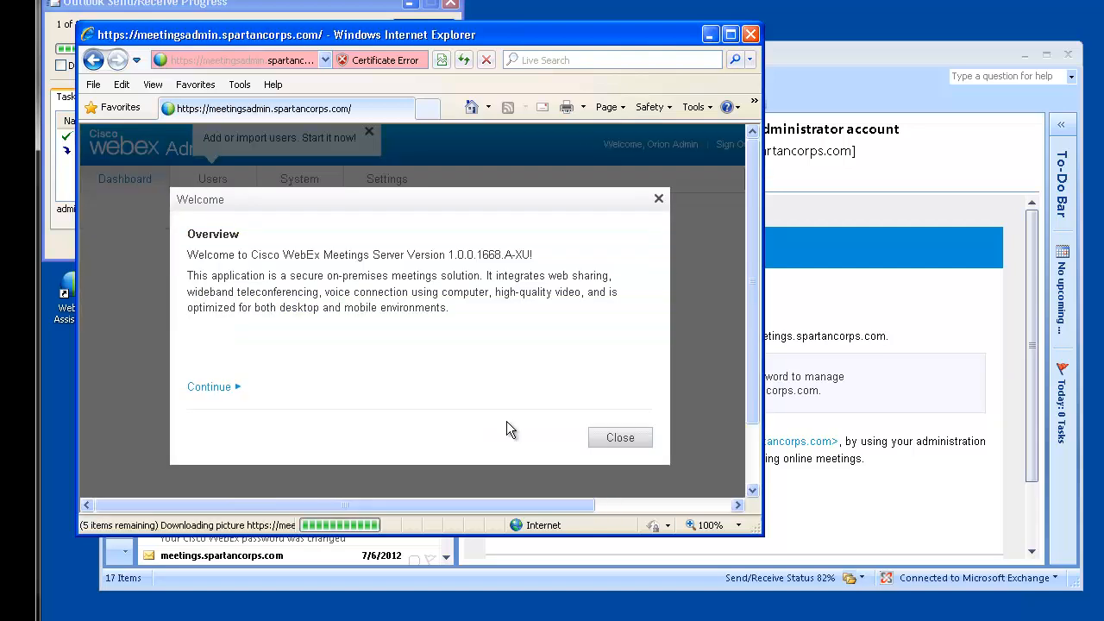
- Dismiss the welcome overview, add-users tip and welcome banner, and enlarge the browser window
click(620, 438)
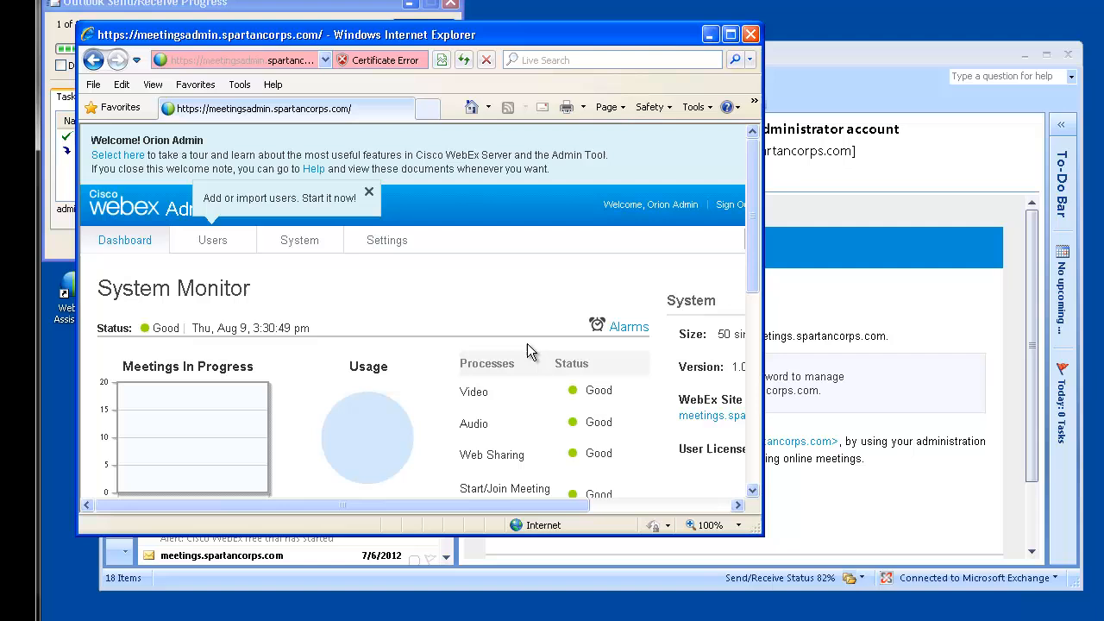
click(369, 193)
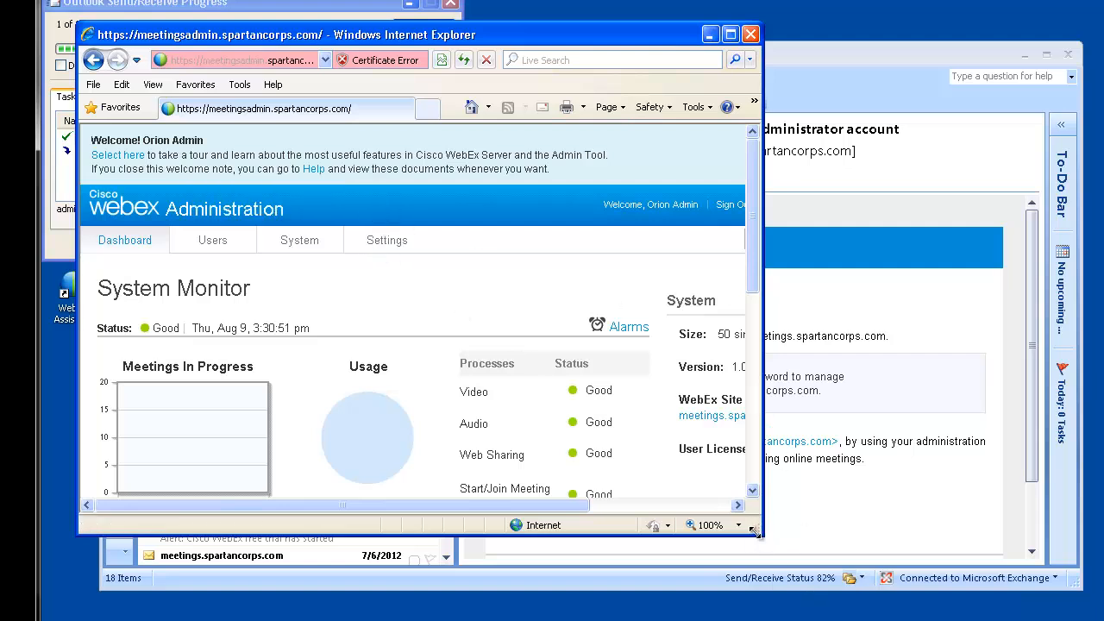
drag(753, 533, 980, 591)
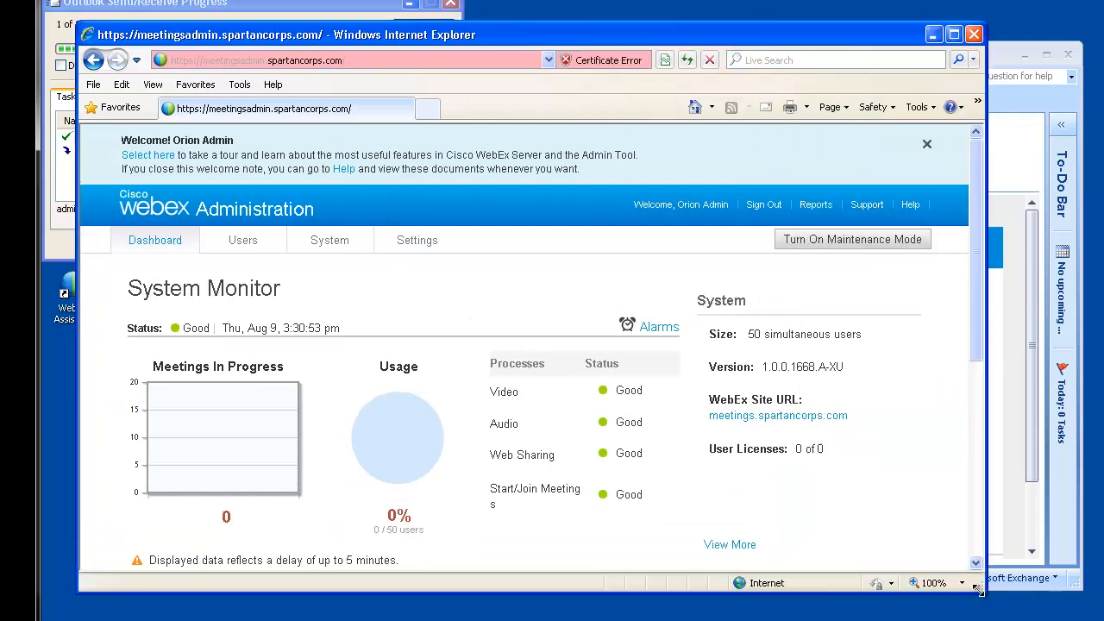
click(927, 143)
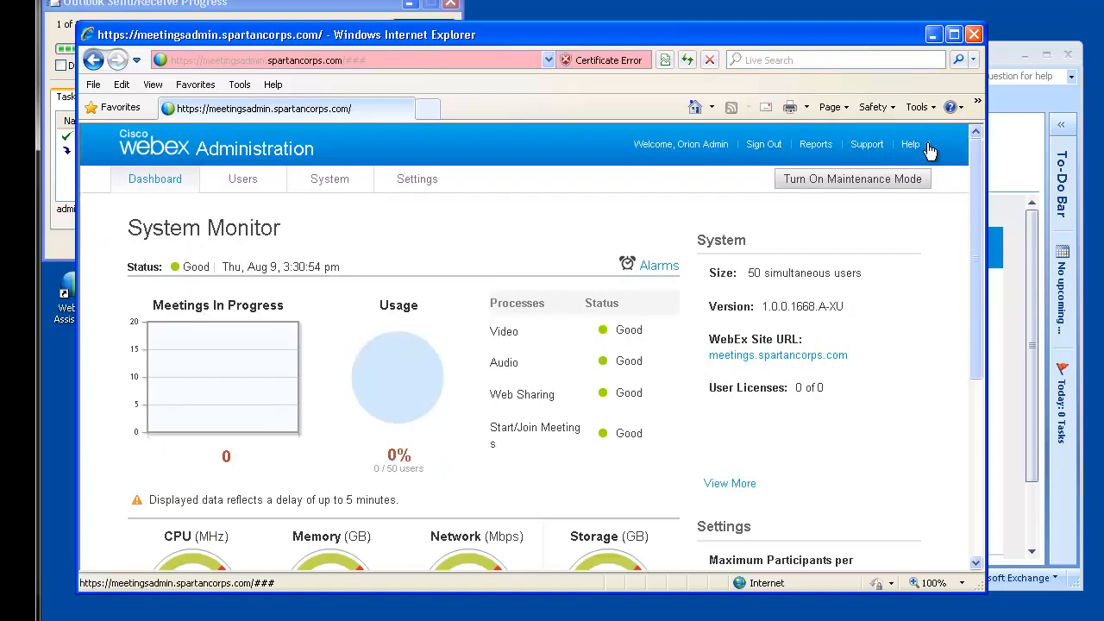
mouse_move(971, 253)
mouse_down()
mouse_move(974, 366)
mouse_move(974, 250)
mouse_up()
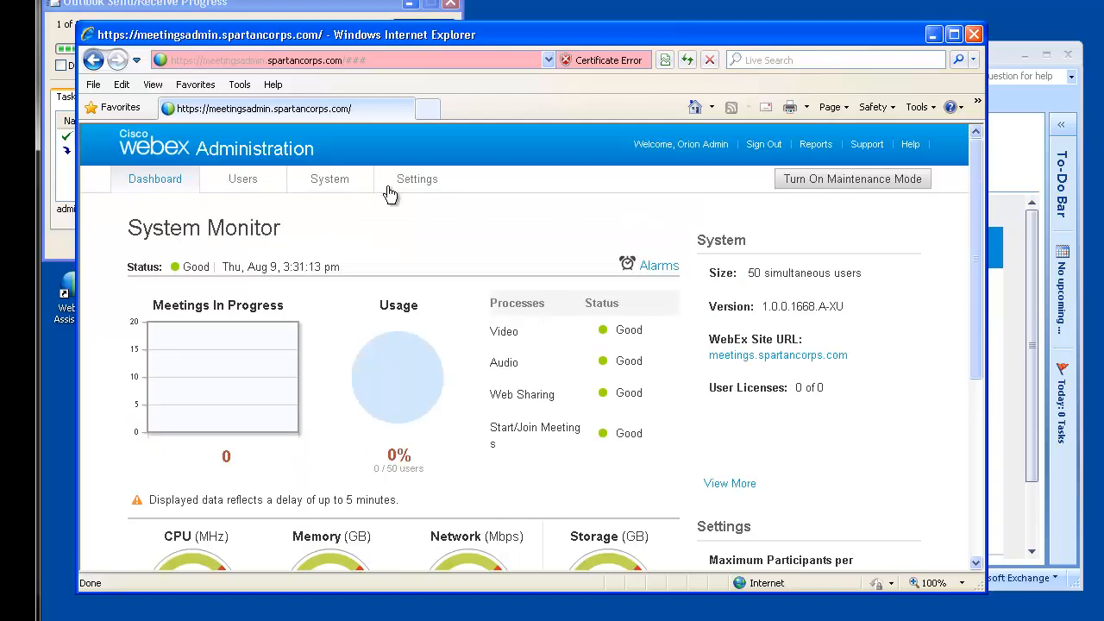
- Open System Properties and review both virtual machines' Good status and VIPs 192.168.1.211/192.168.2.211
click(343, 192)
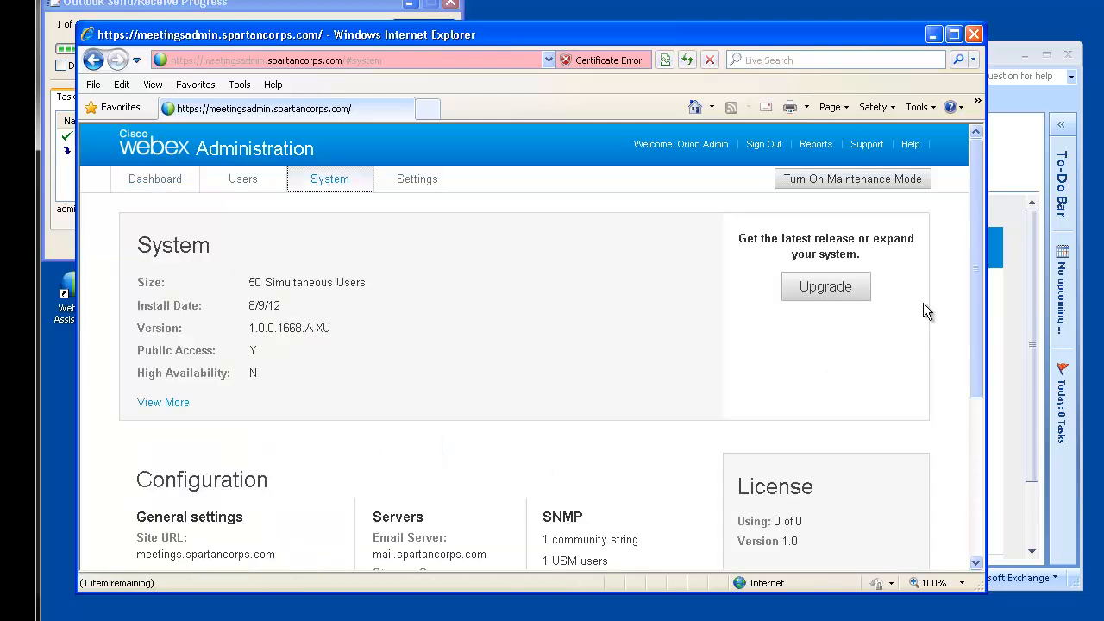
drag(973, 216, 978, 274)
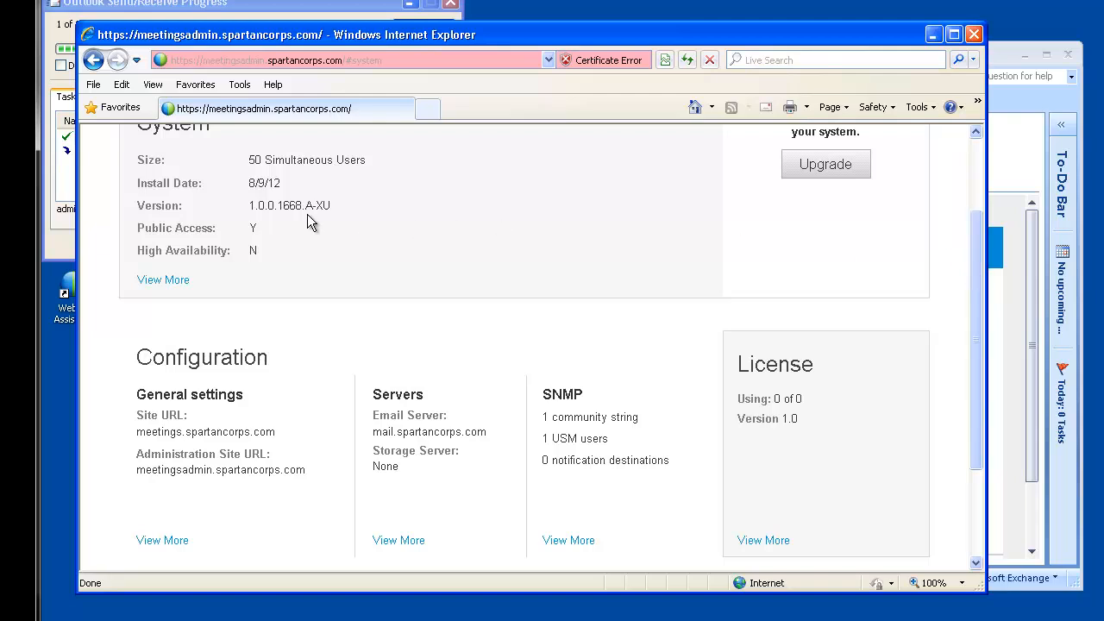
drag(246, 231, 238, 232)
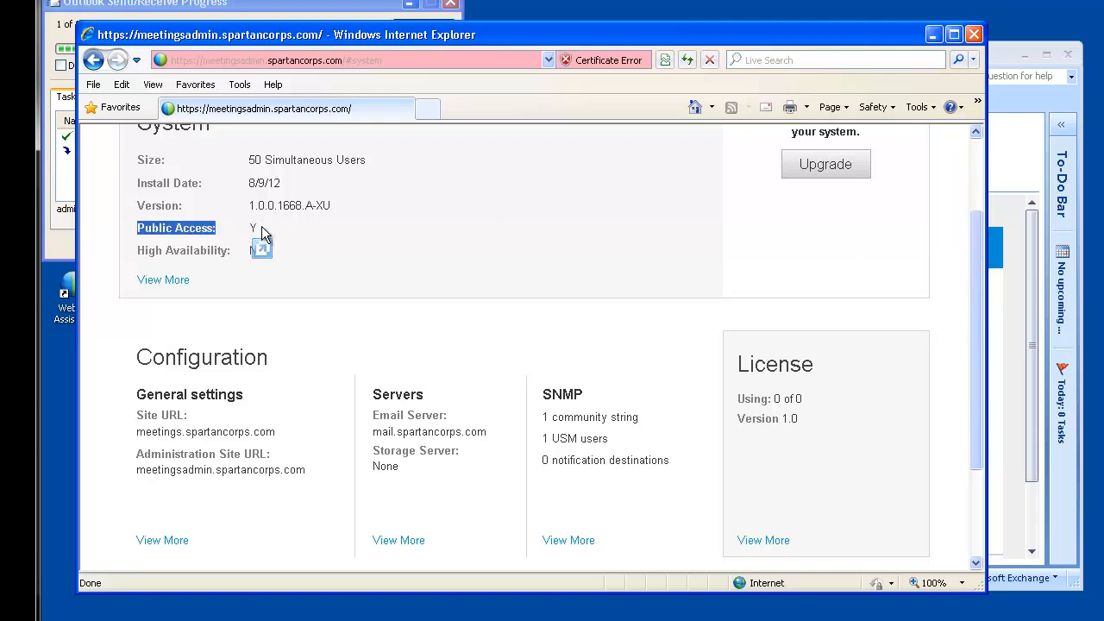
click(261, 228)
click(172, 281)
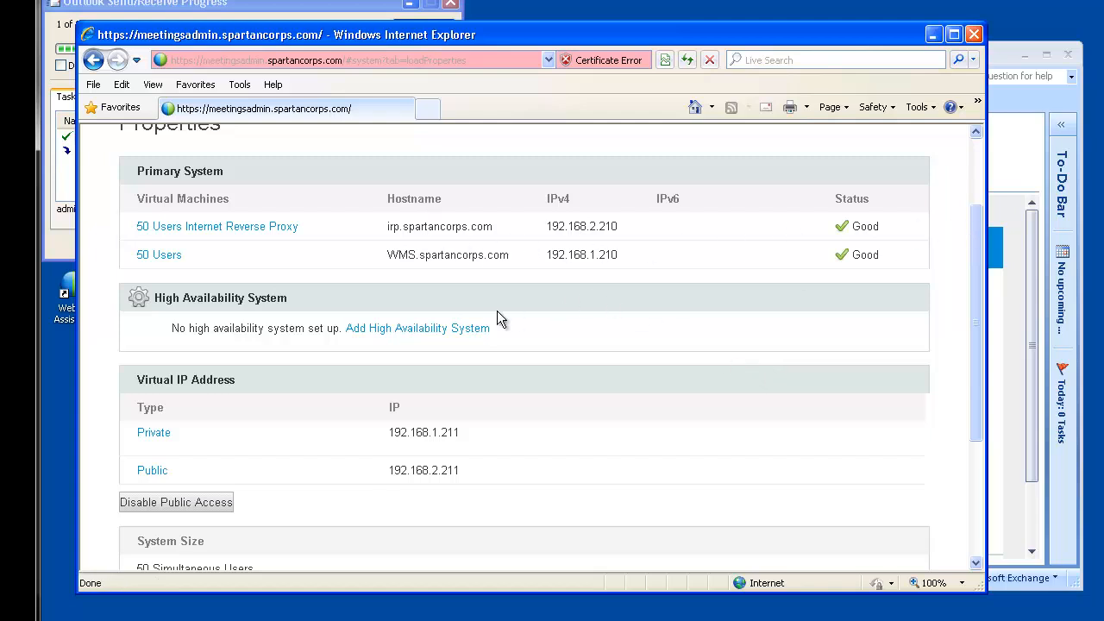
scroll(583, 418, down, 3)
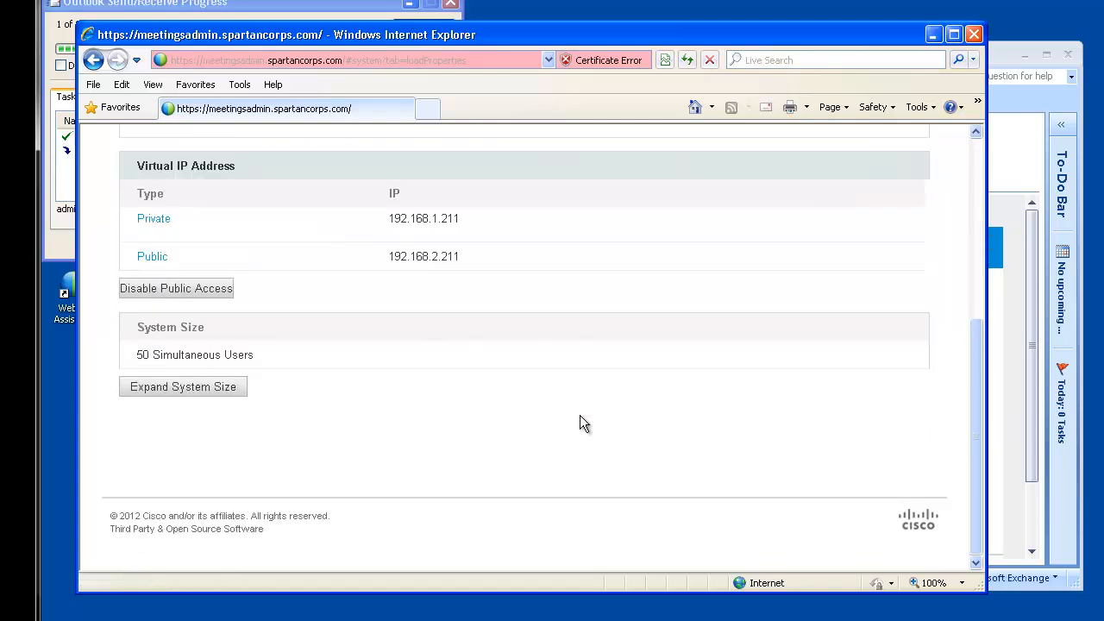
scroll(579, 414, up, 3)
scroll(579, 421, up, 1)
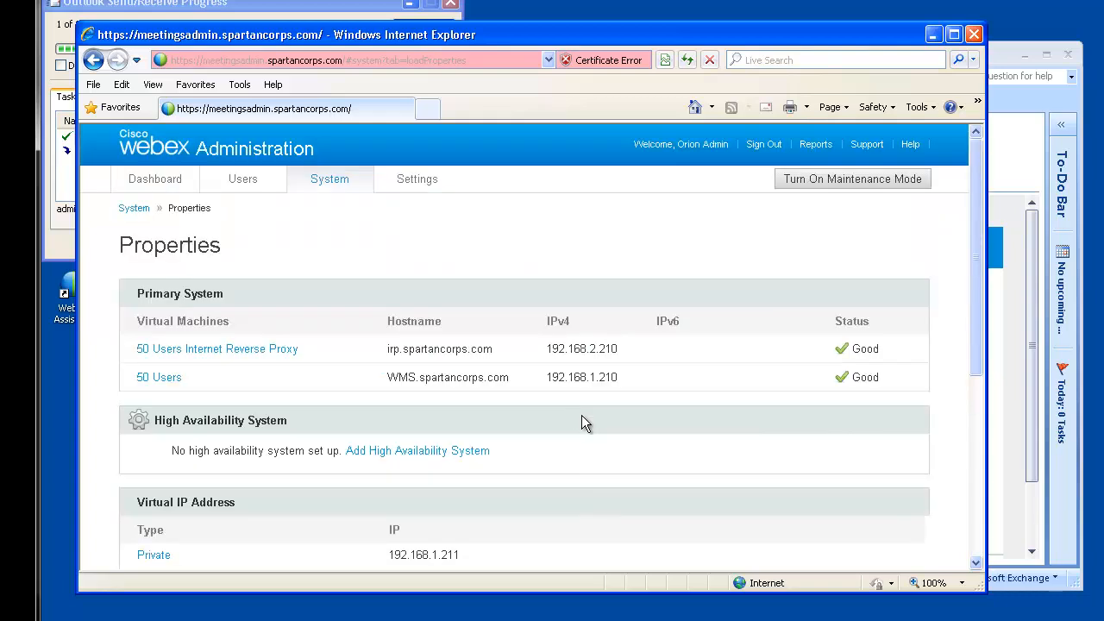